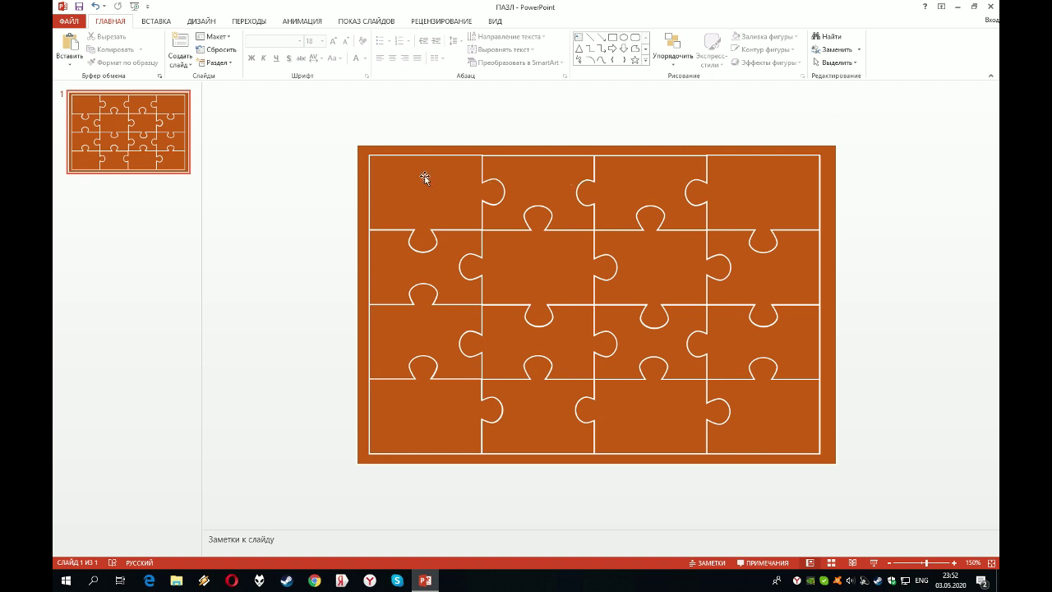
# - Drag the top-left puzzle piece out of the grid and set it down beside the gap
pyautogui.moveTo(436, 182); pyautogui.dragTo(363, 150)
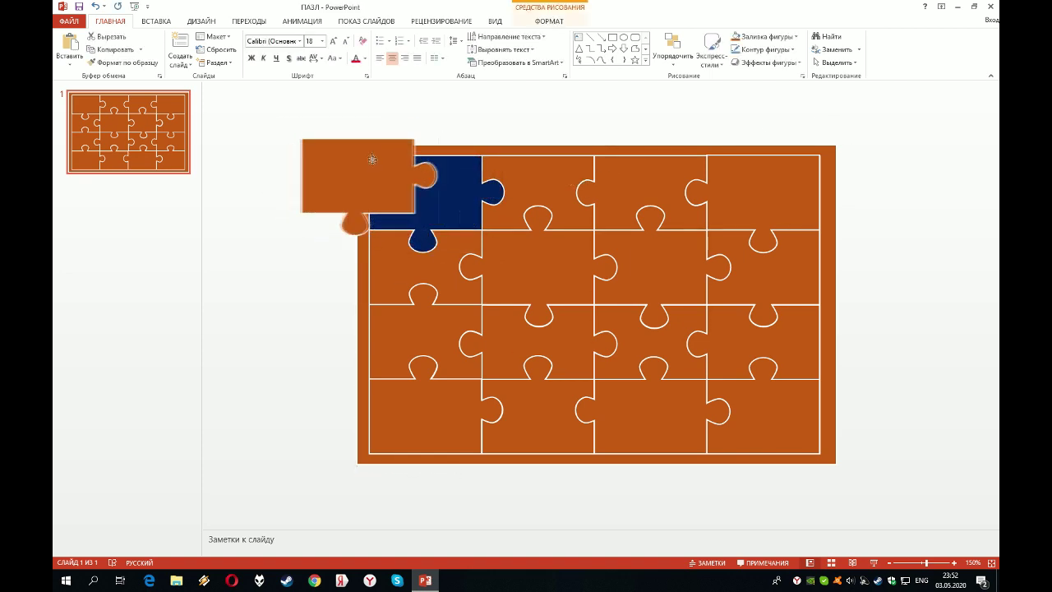
pyautogui.moveTo(363, 150); pyautogui.dragTo(353, 158)
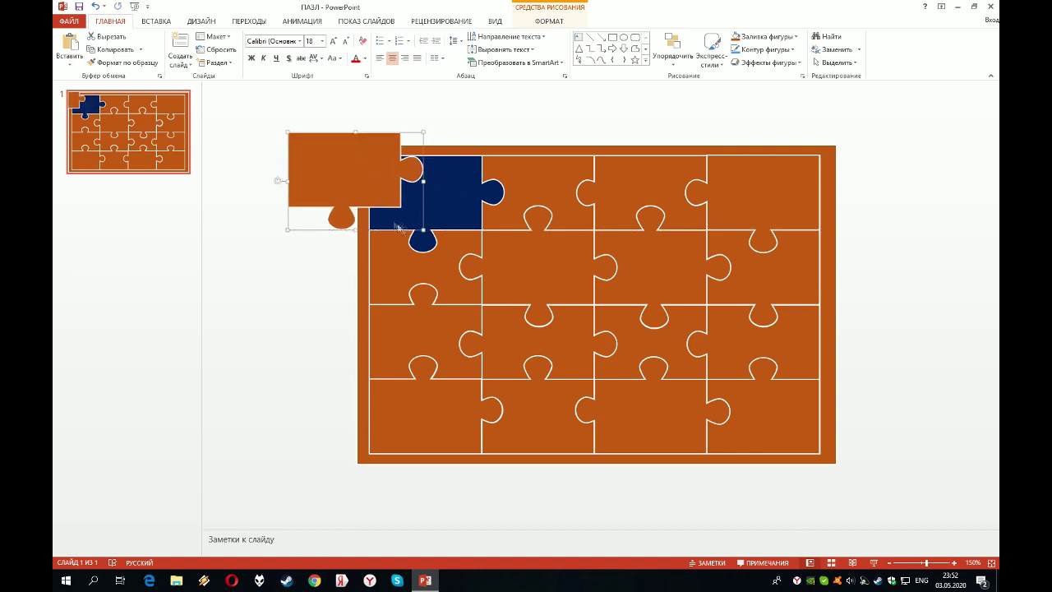
pyautogui.moveTo(530, 197); pyautogui.dragTo(523, 197)
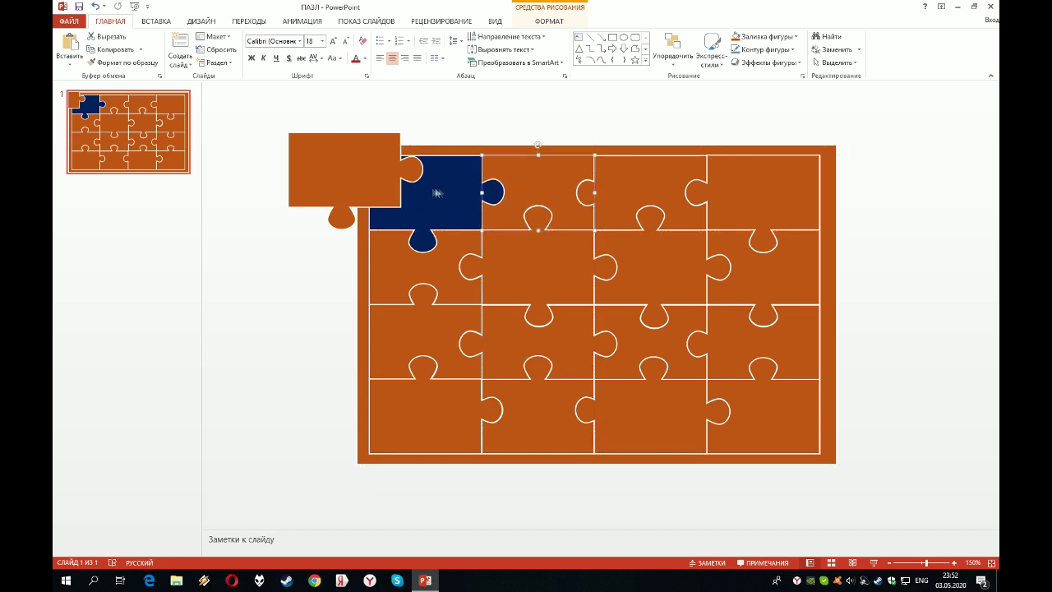
pyautogui.moveTo(368, 168); pyautogui.dragTo(350, 178)
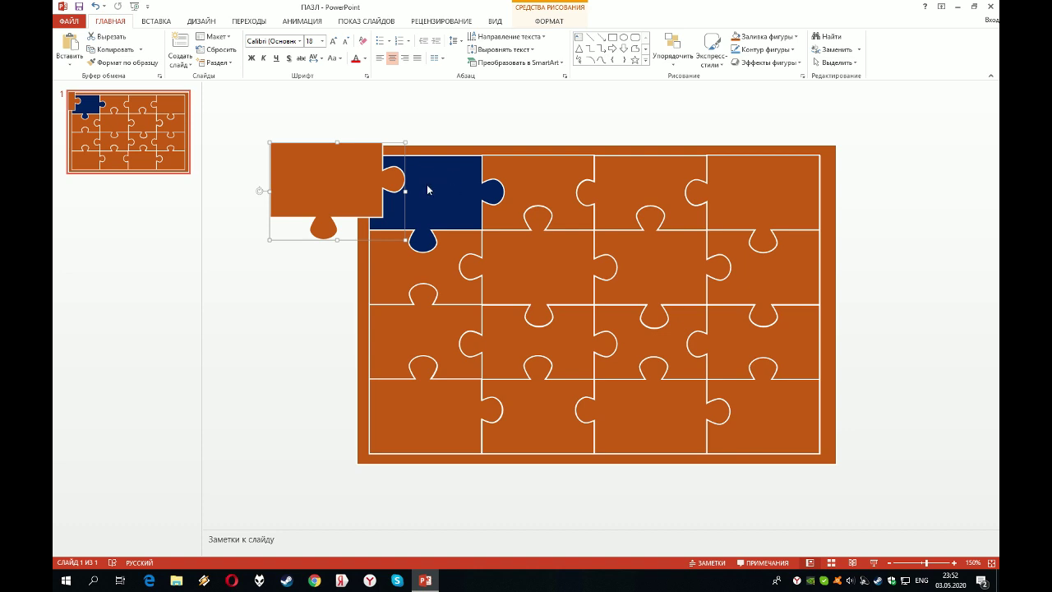
pyautogui.moveTo(345, 178); pyautogui.dragTo(354, 157)
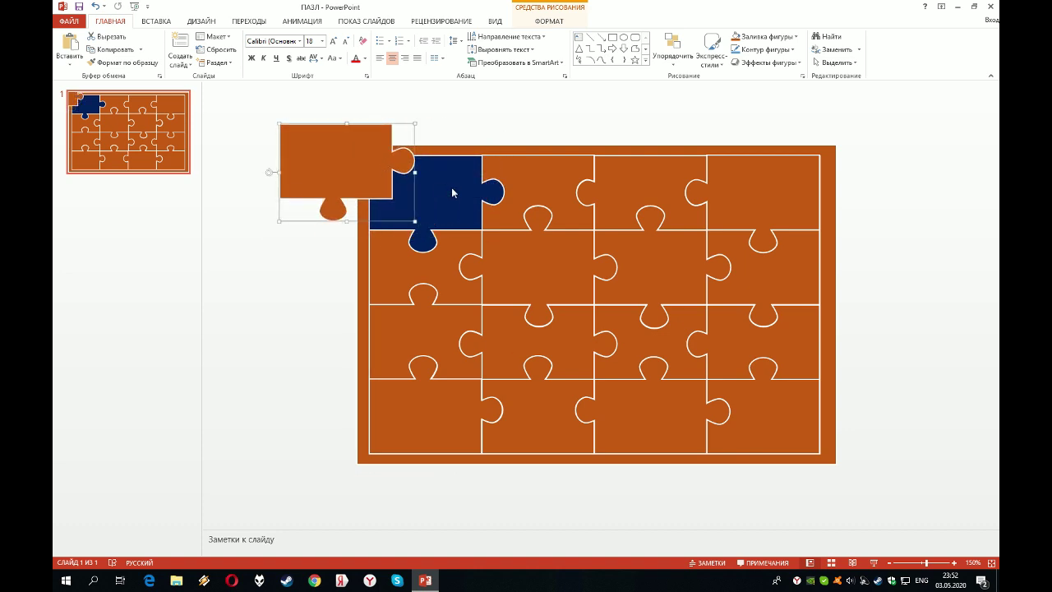
pyautogui.rightClick(452, 193)
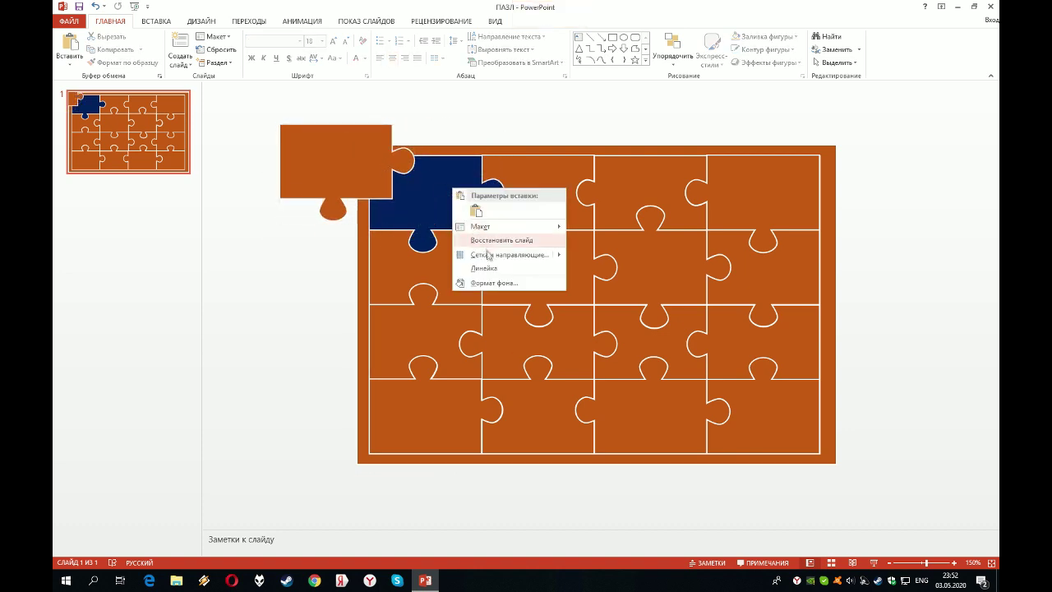
# - Fill the slide background with the picture 'main', then put the top-left piece back
pyautogui.click(440, 112)
pyautogui.rightClick(429, 176)
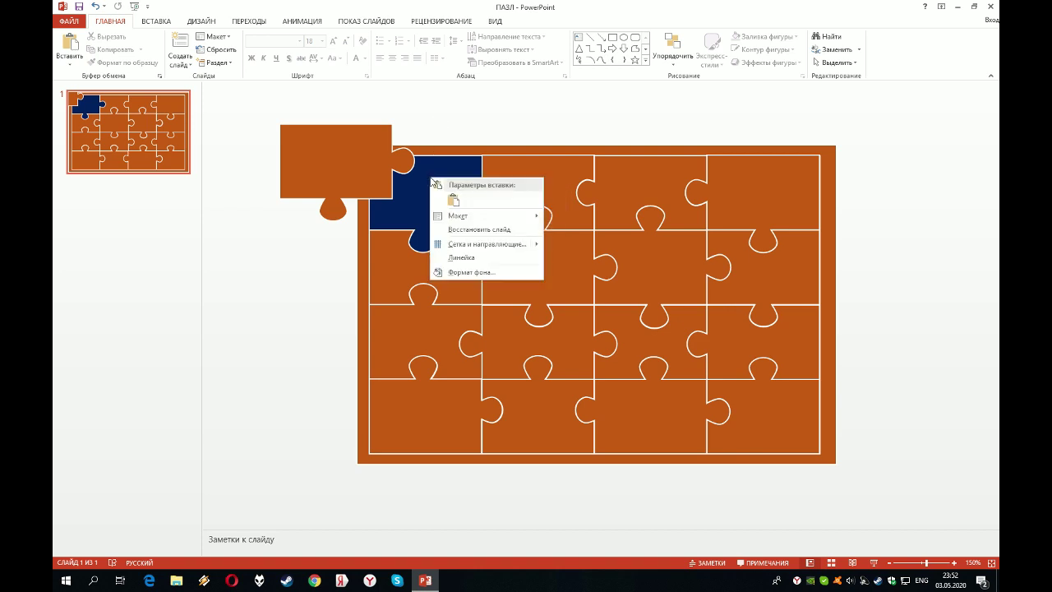
pyautogui.click(458, 272)
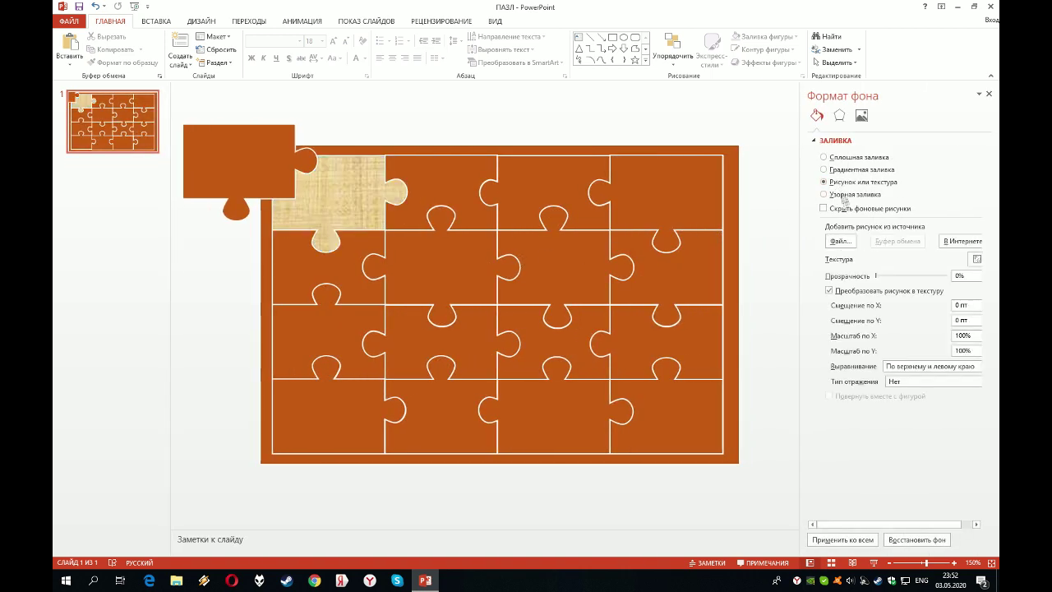
pyautogui.click(846, 241)
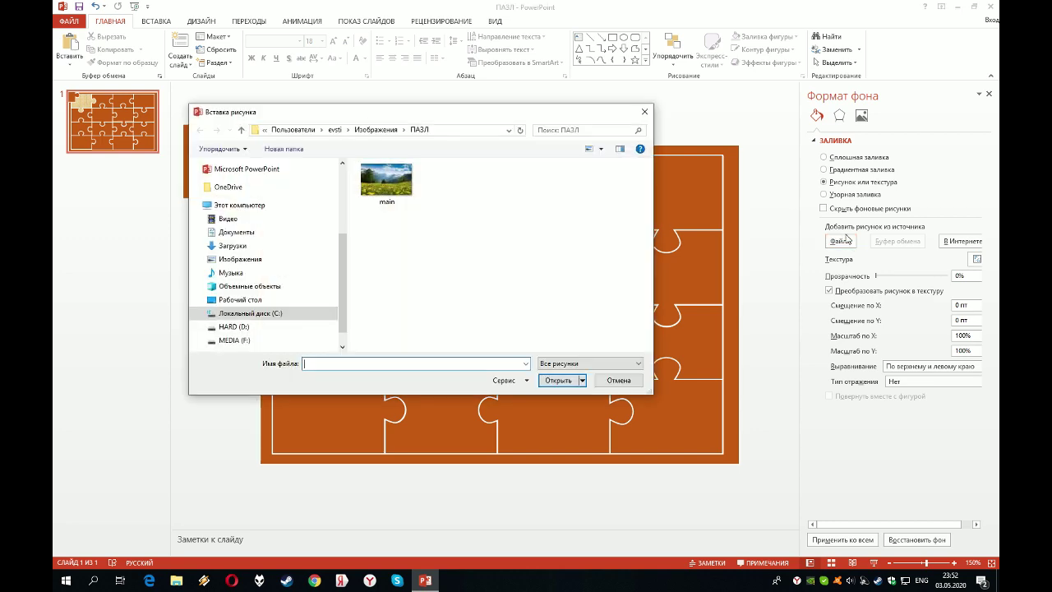
pyautogui.doubleClick(394, 181)
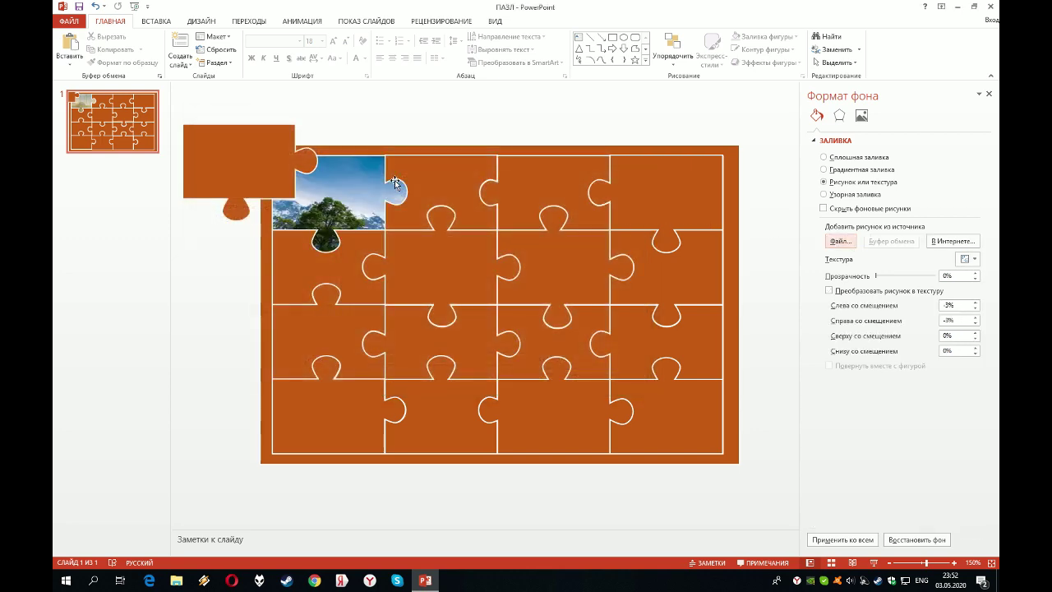
pyautogui.moveTo(235, 152); pyautogui.dragTo(332, 186)
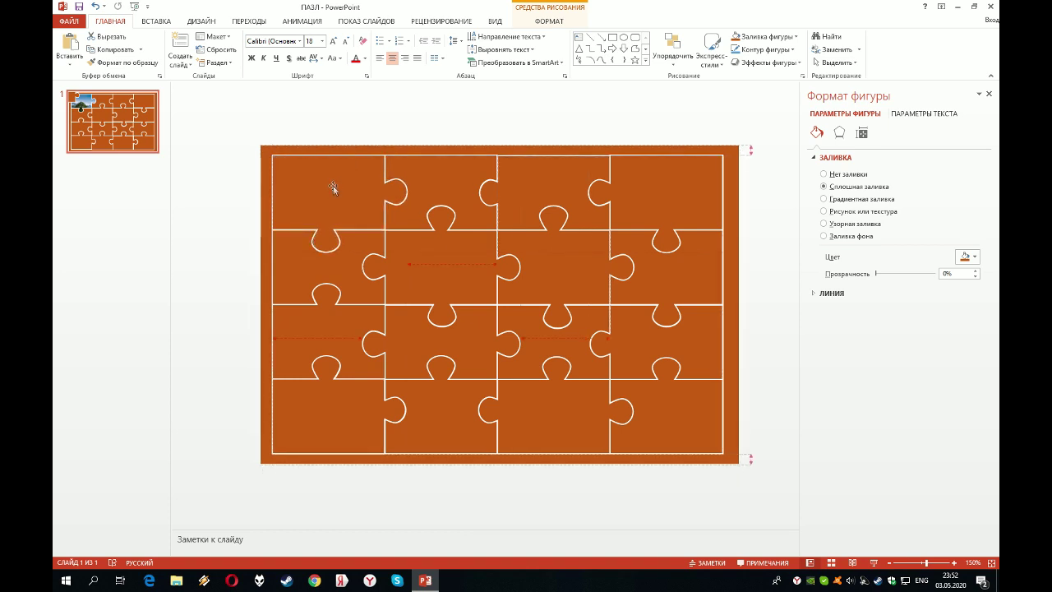
# - Give all the selected puzzle pieces Slide background fill, then check the top-left piece
pyautogui.click(227, 133)
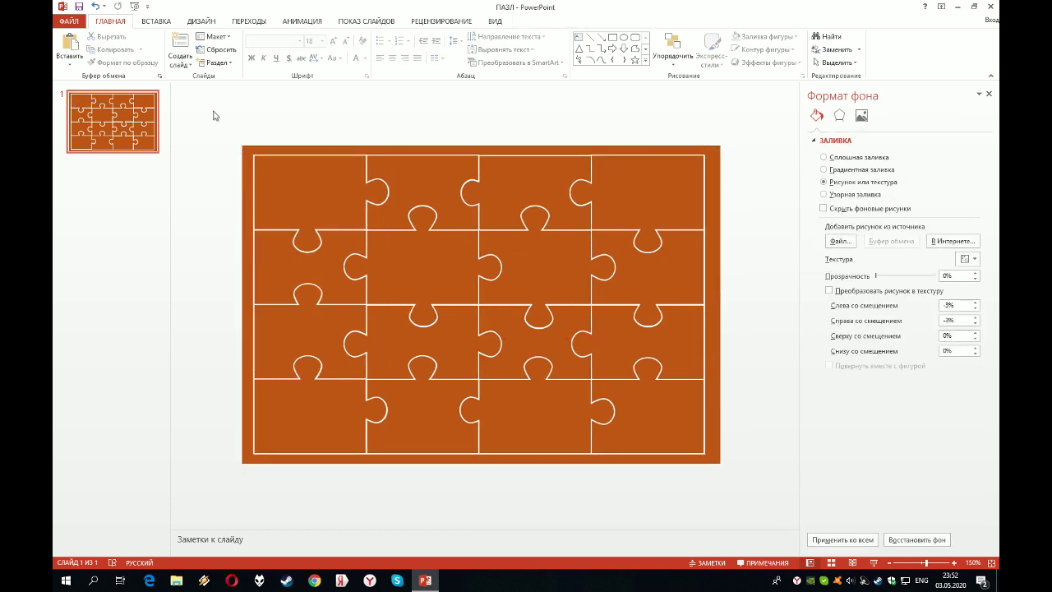
pyautogui.moveTo(213, 115); pyautogui.dragTo(754, 487)
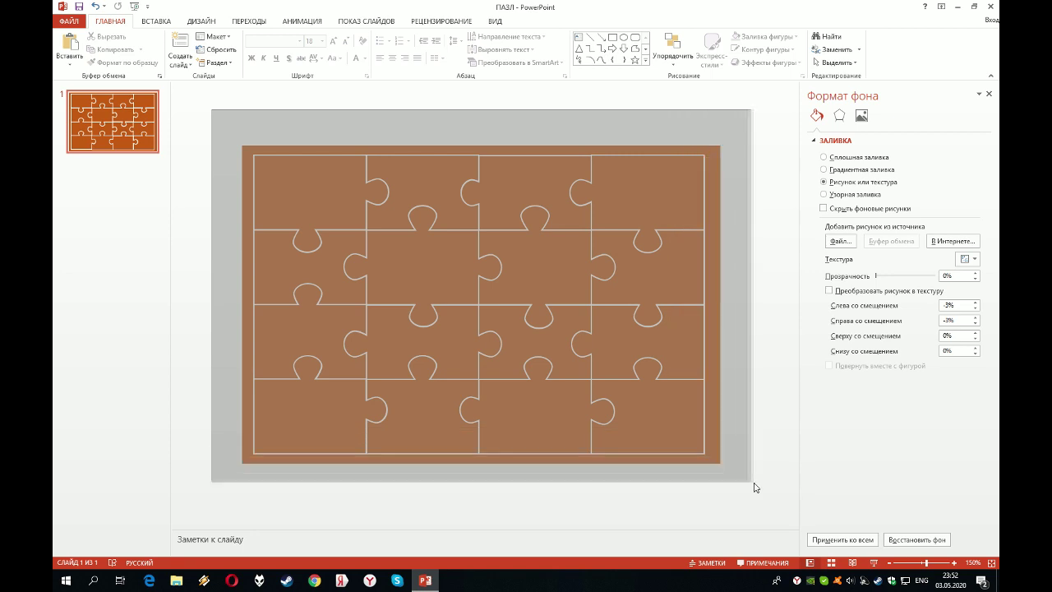
pyautogui.moveTo(755, 487); pyautogui.dragTo(753, 488)
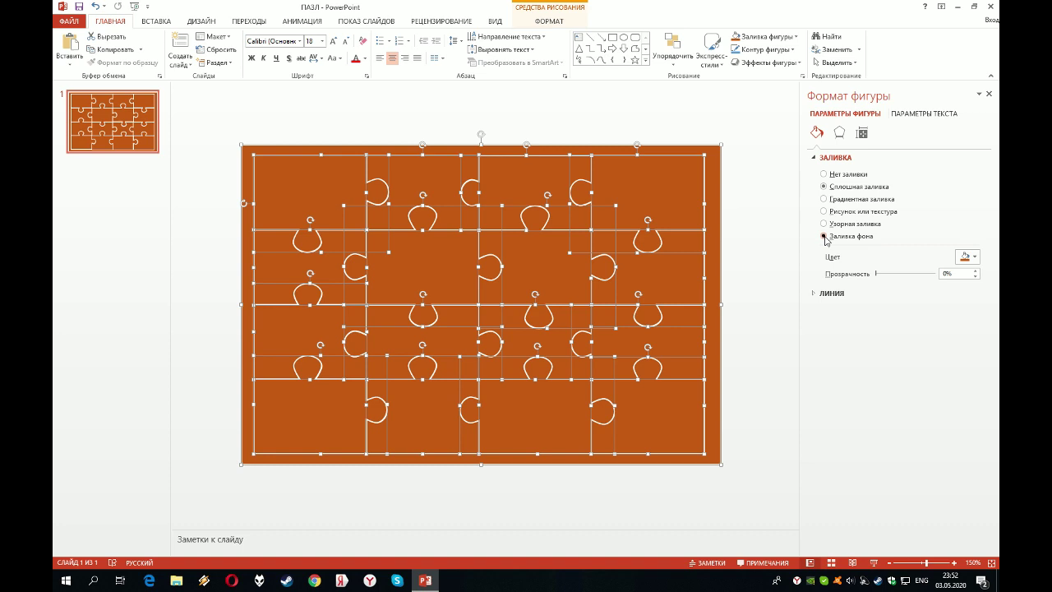
pyautogui.click(825, 237)
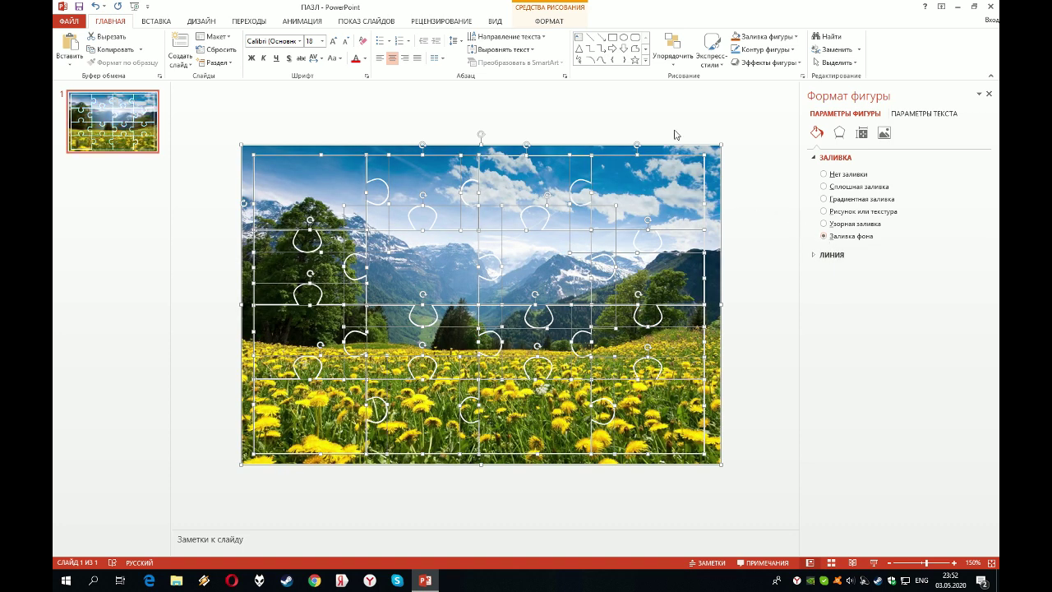
pyautogui.click(609, 144)
pyautogui.click(298, 183)
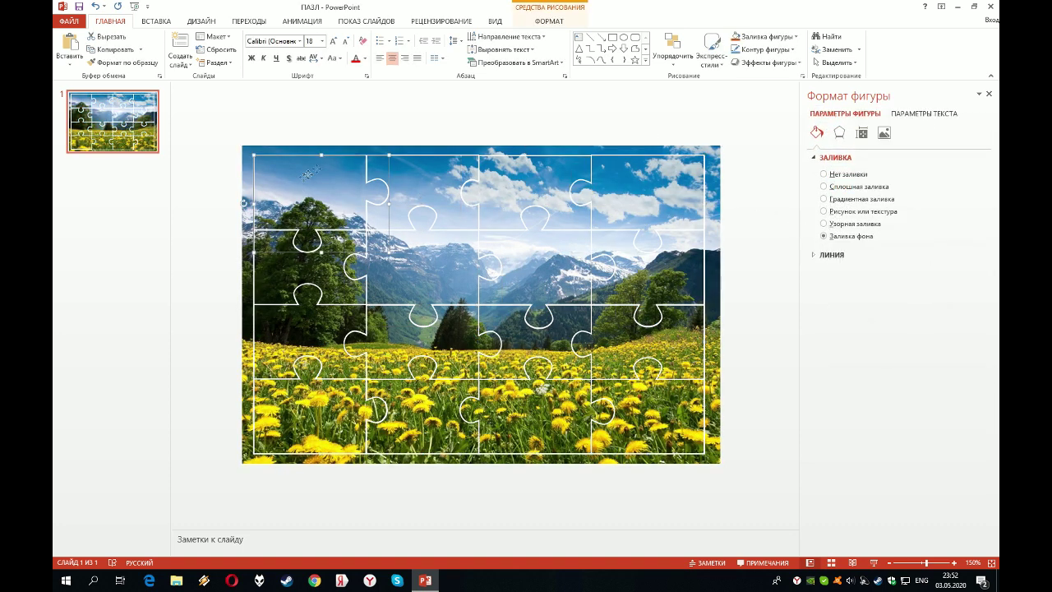
pyautogui.click(399, 133)
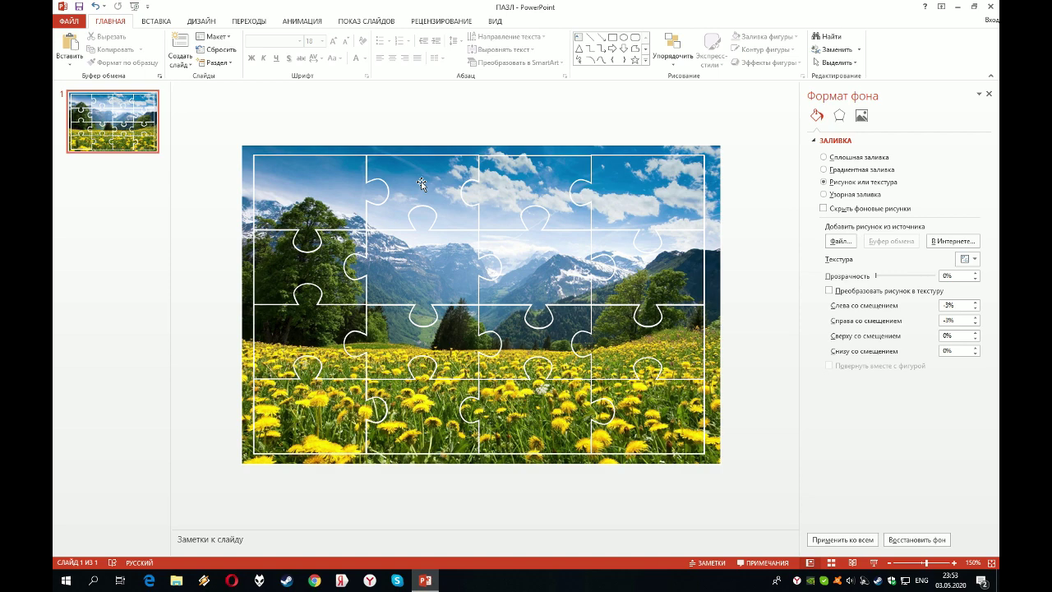
pyautogui.moveTo(419, 181)
pyautogui.mouseDown()
pyautogui.moveTo(453, 129)
pyautogui.moveTo(431, 165)
pyautogui.moveTo(419, 163)
pyautogui.mouseUp()
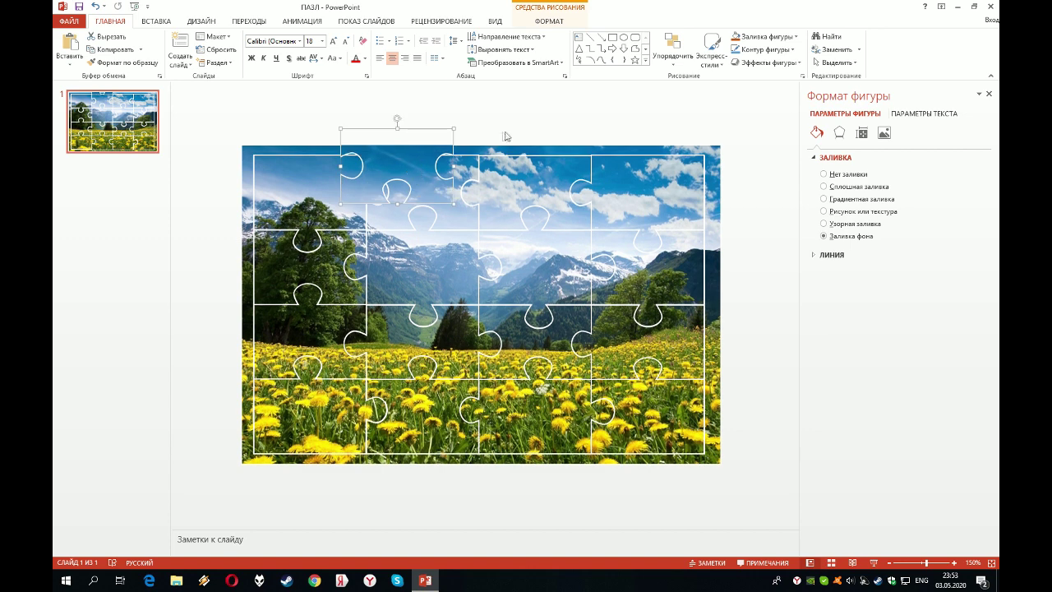
pyautogui.moveTo(396, 169); pyautogui.dragTo(434, 145)
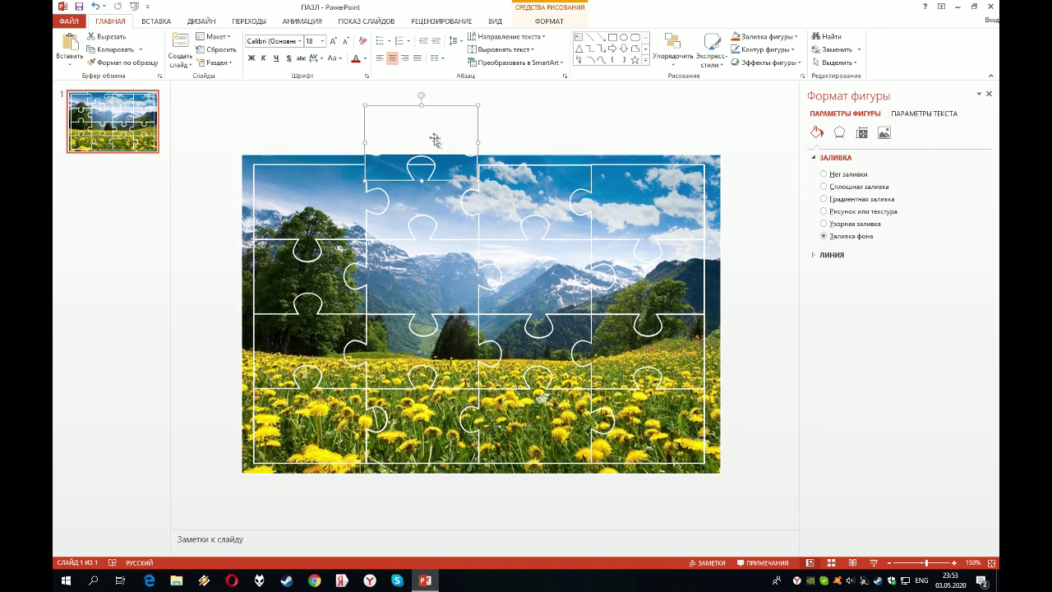
pyautogui.moveTo(422, 152)
pyautogui.mouseDown()
pyautogui.moveTo(401, 151)
pyautogui.moveTo(404, 229)
pyautogui.mouseUp()
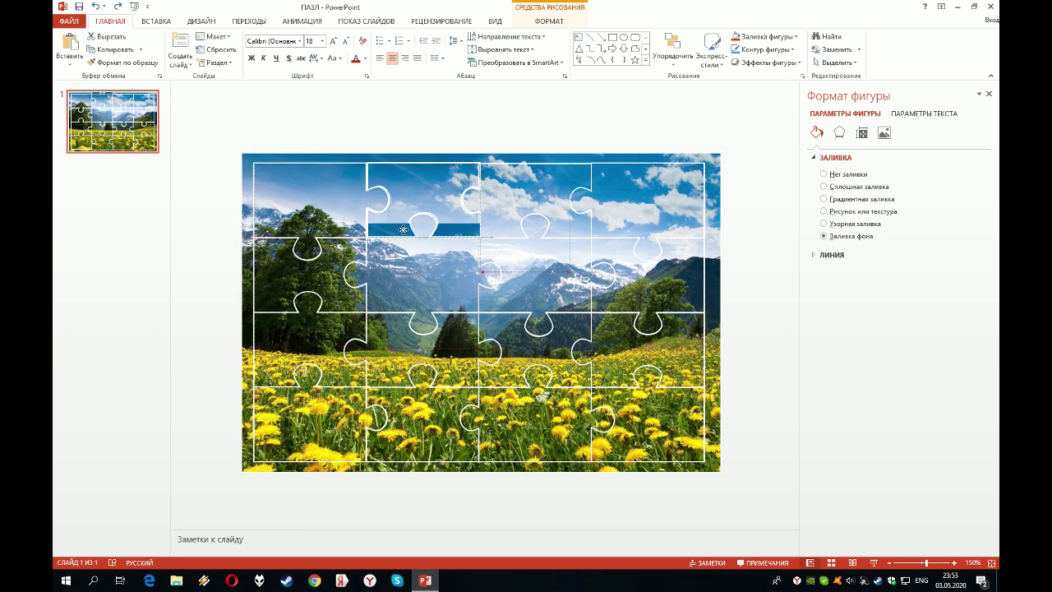
pyautogui.moveTo(403, 229); pyautogui.dragTo(404, 230)
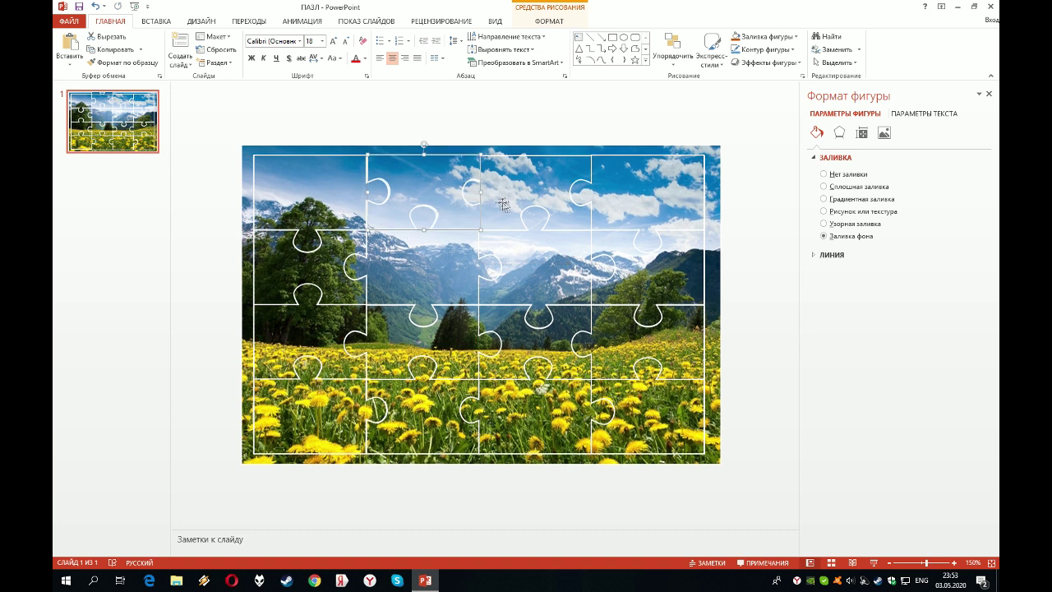
pyautogui.moveTo(407, 169); pyautogui.dragTo(406, 171)
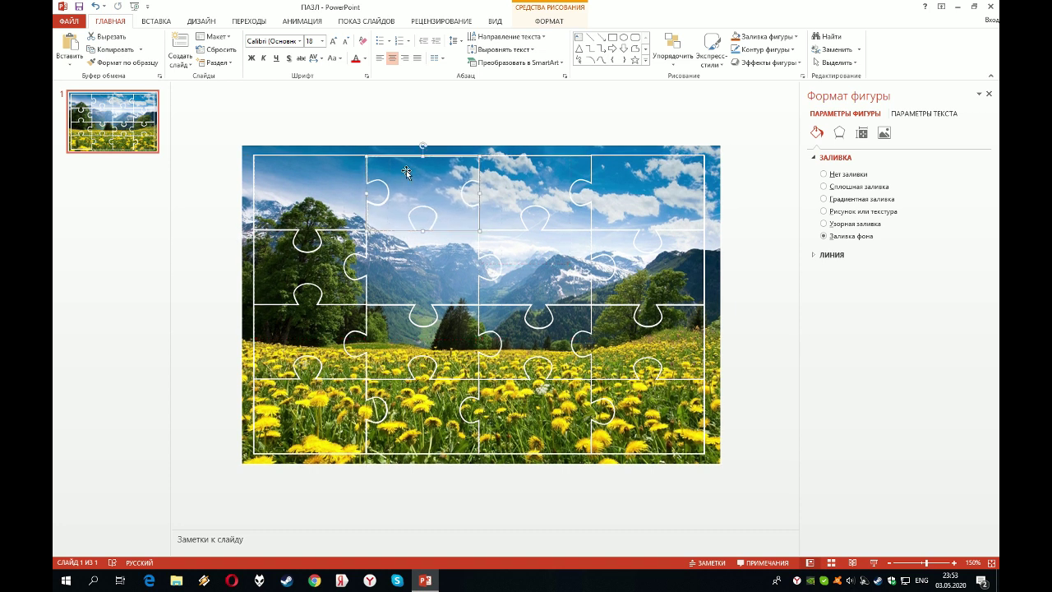
pyautogui.click(711, 189)
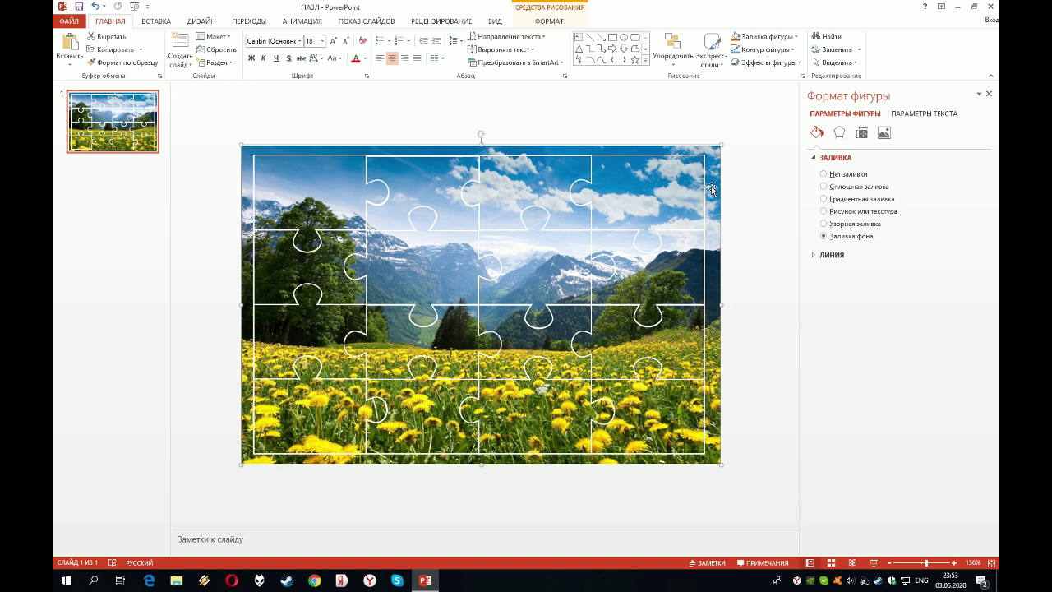
# - Save the whole puzzle picture as a PNG named 'а' in the ПАЗЛ folder
pyautogui.rightClick(711, 189)
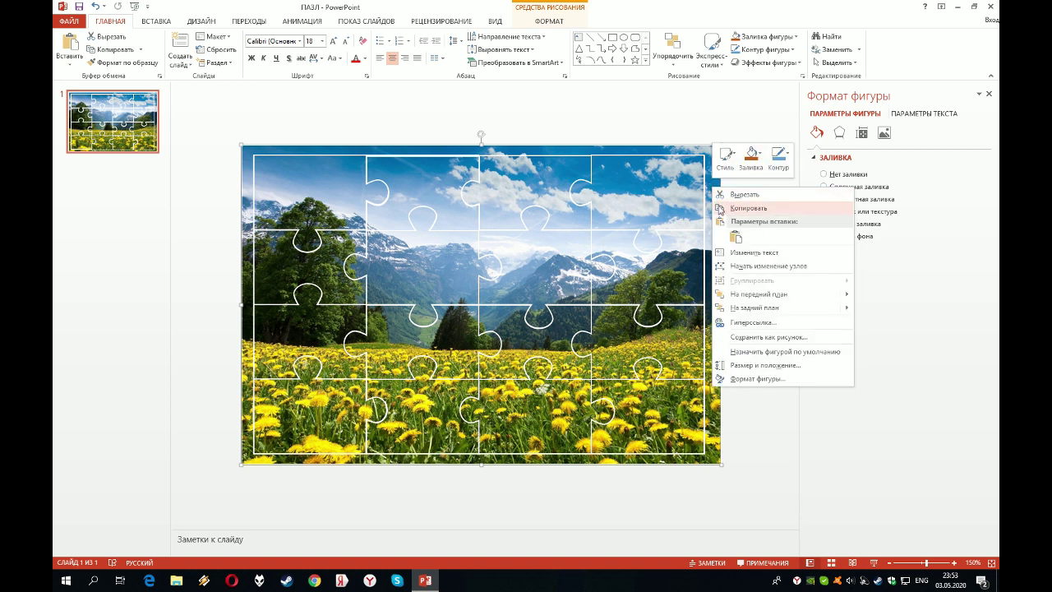
pyautogui.click(748, 338)
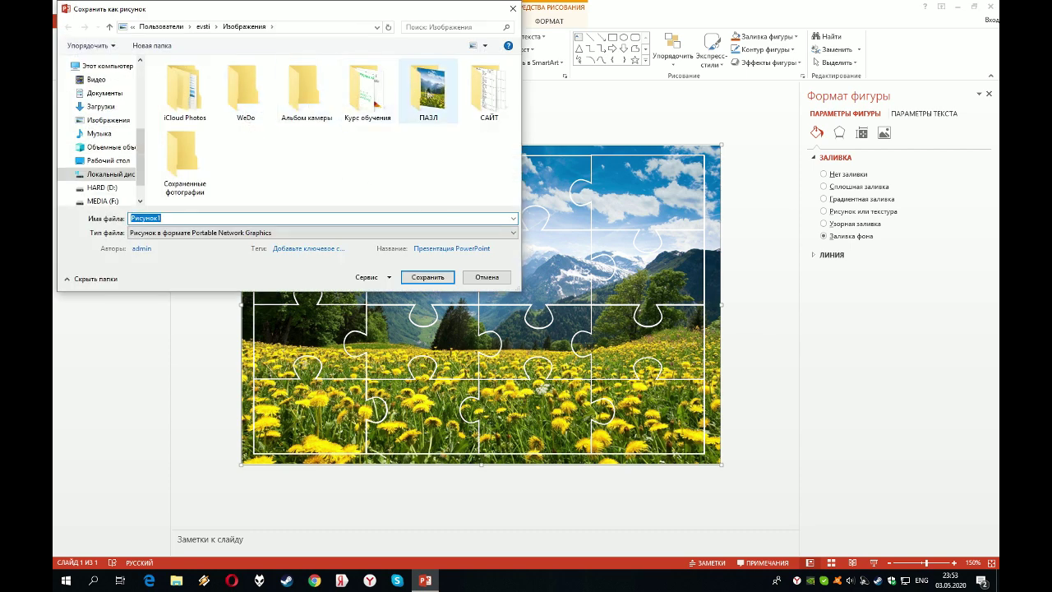
pyautogui.doubleClick(429, 93)
pyautogui.doubleClick(167, 217)
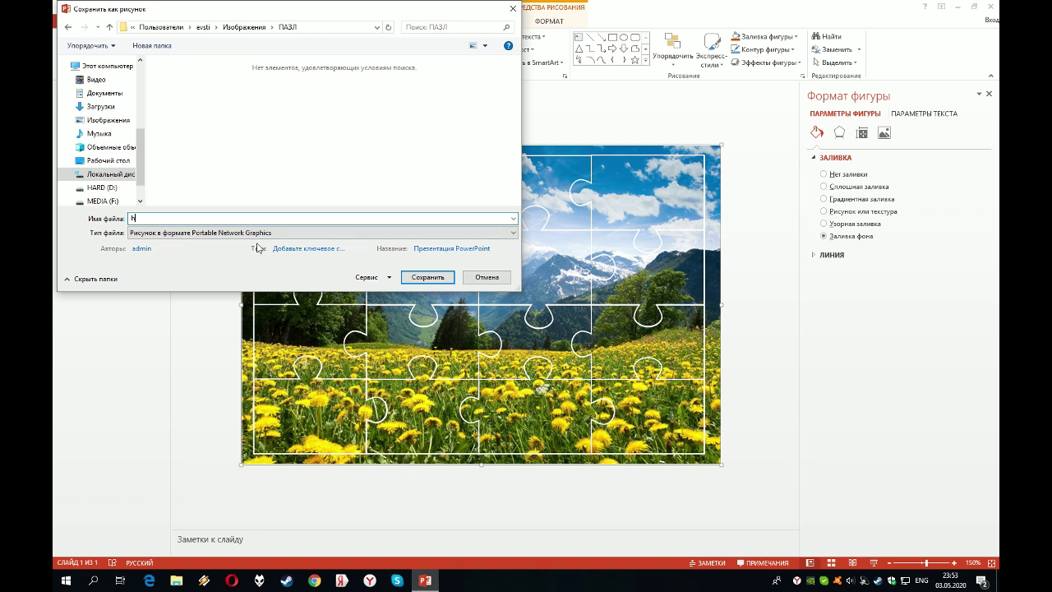
pyautogui.write('амка')
pyautogui.click(427, 278)
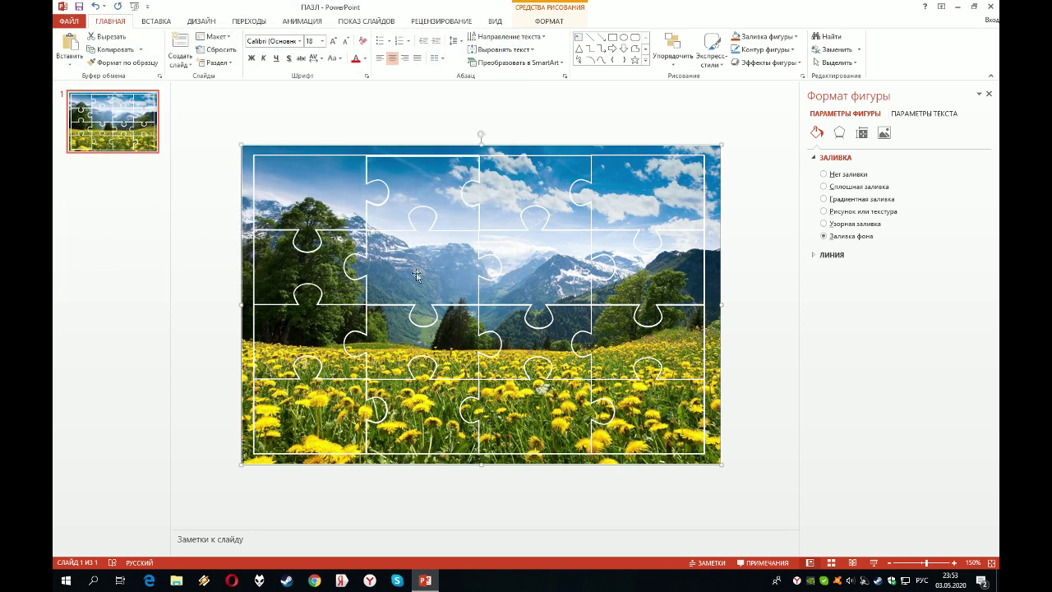
# - Save the three top-row pieces as pictures 1, 2 and 3
pyautogui.click(319, 198)
pyautogui.rightClick(318, 198)
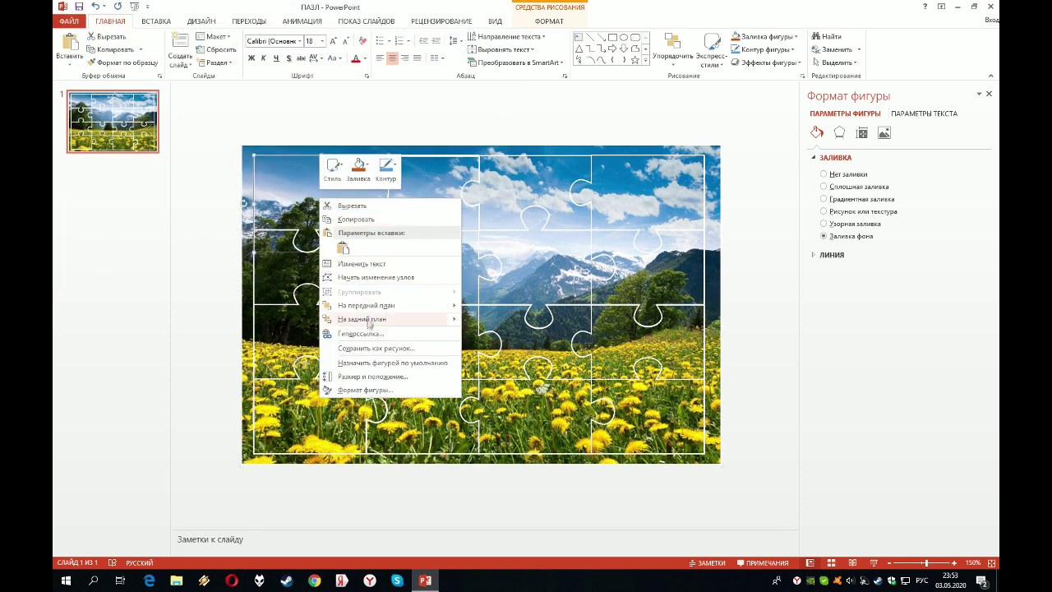
pyautogui.click(369, 348)
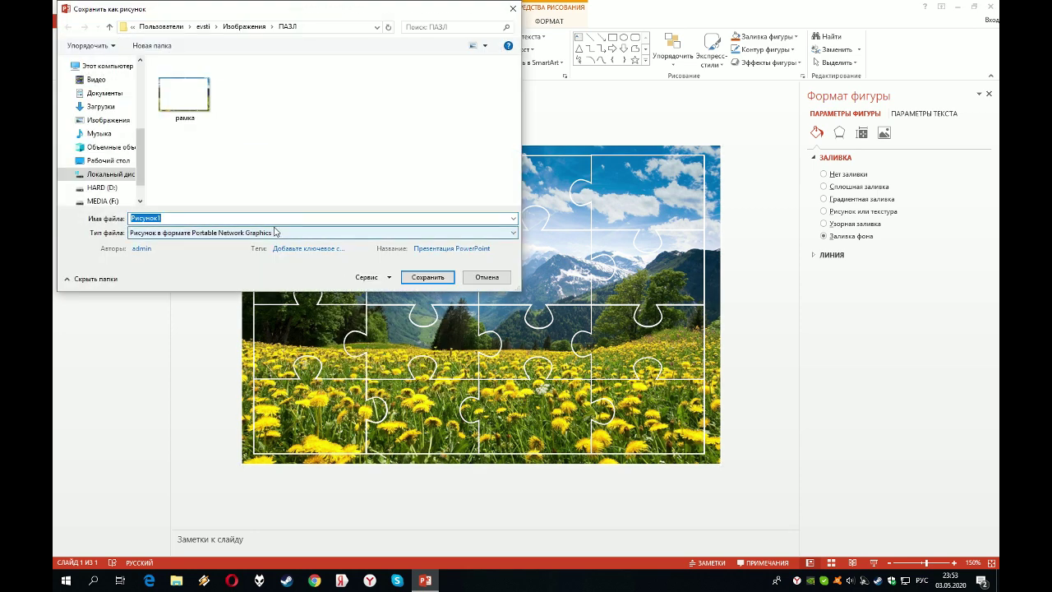
pyautogui.write('1')
pyautogui.click(427, 277)
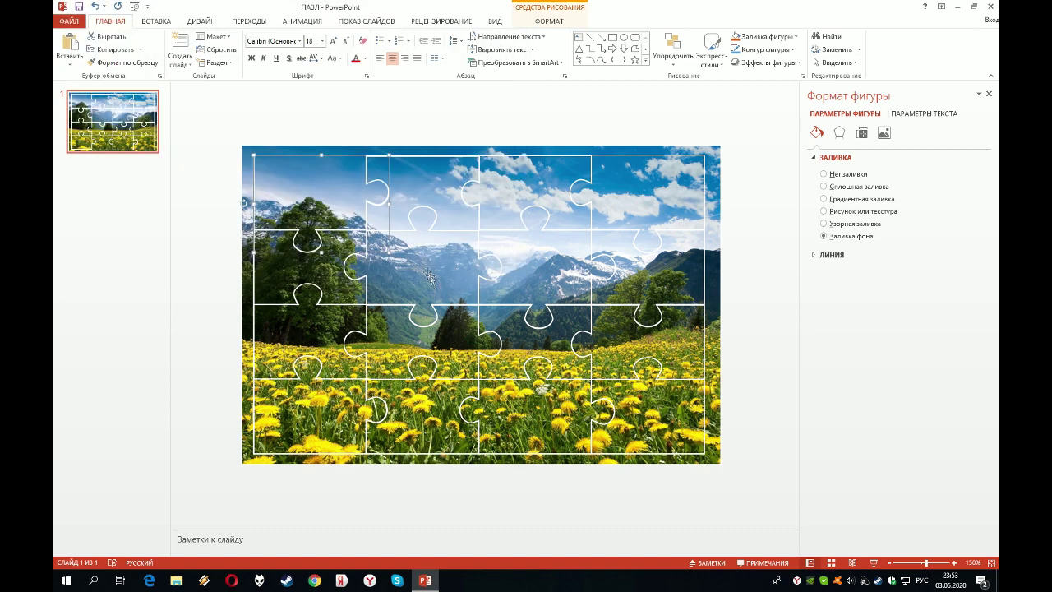
pyautogui.click(424, 189)
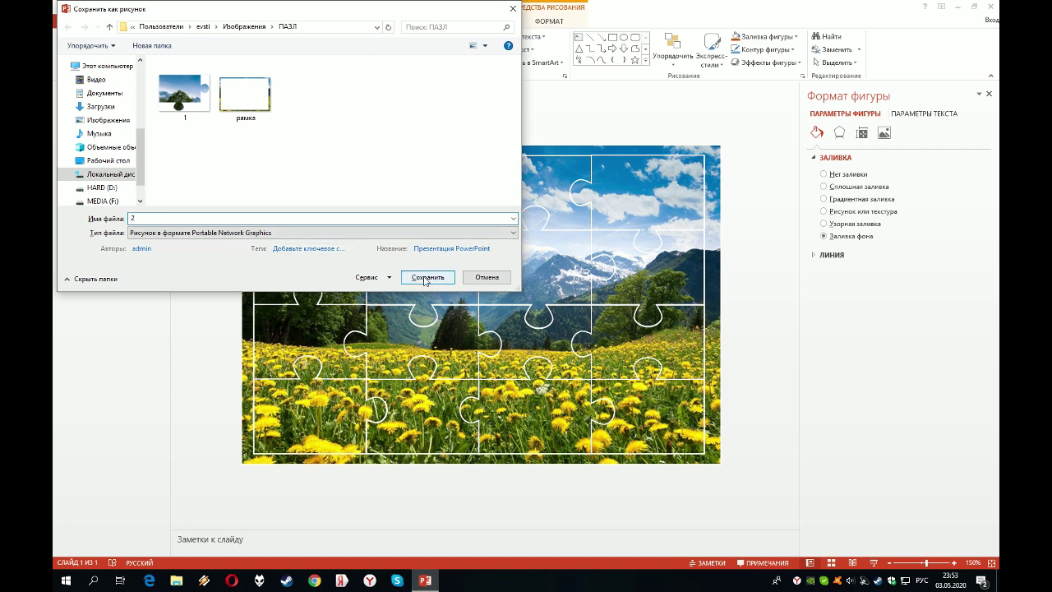
pyautogui.click(427, 277)
pyautogui.click(518, 182)
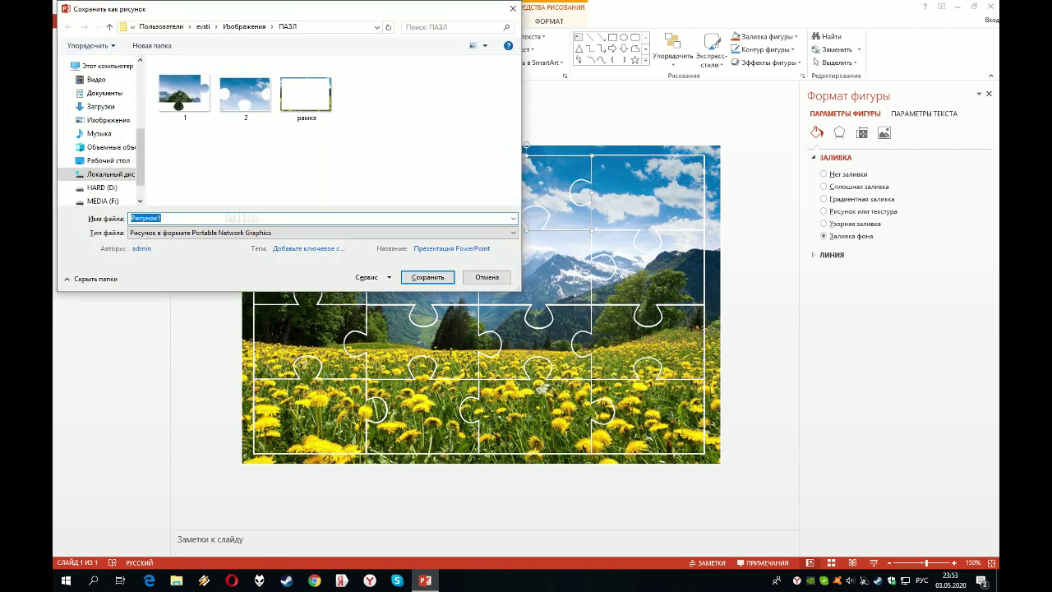
pyautogui.click(427, 277)
# - Save the next pieces as pictures 5, 6 and 7
pyautogui.rightClick(638, 179)
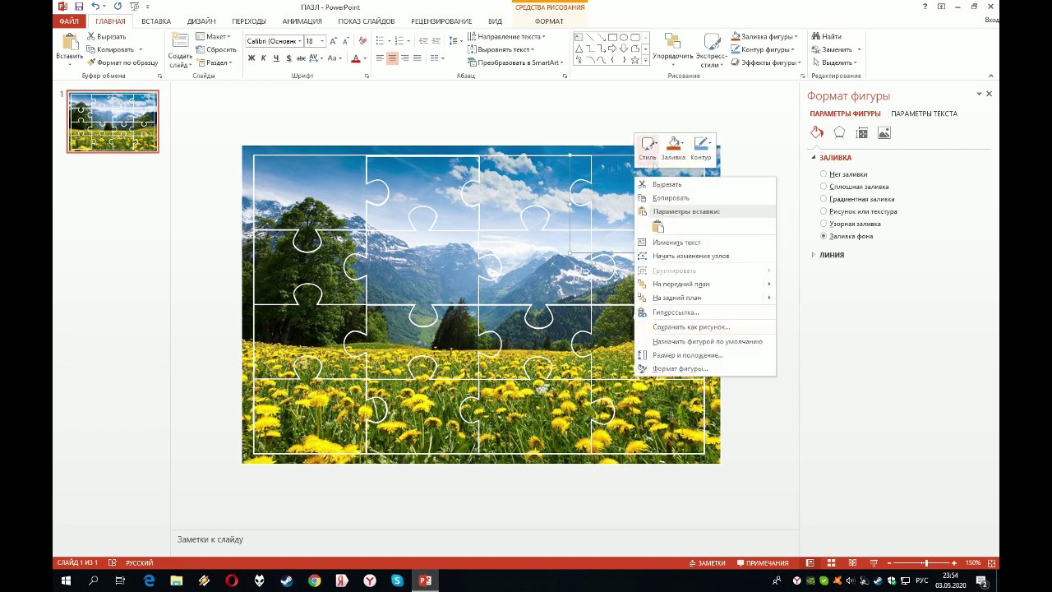
pyautogui.click(691, 326)
pyautogui.write('5')
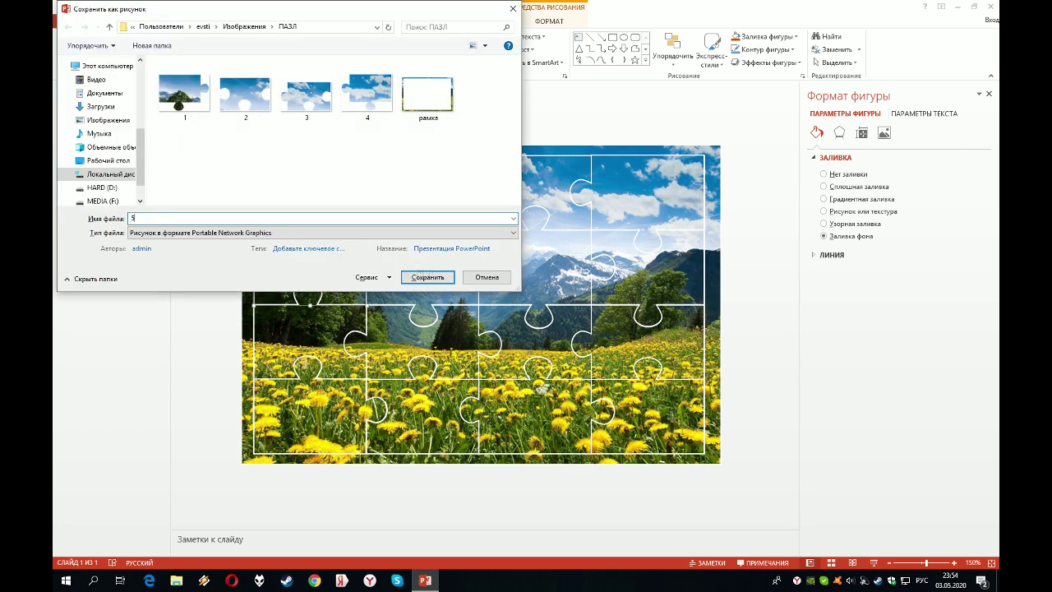
pyautogui.click(428, 277)
pyautogui.rightClick(419, 267)
pyautogui.click(471, 413)
pyautogui.write('6')
pyautogui.press('Return')
pyautogui.rightClick(547, 263)
pyautogui.click(599, 409)
pyautogui.press('Return')
# - Save the following pieces as pictures 8 and 9
pyautogui.rightClick(641, 271)
pyautogui.click(694, 418)
pyautogui.write('8')
pyautogui.press('Return')
pyautogui.rightClick(279, 312)
pyautogui.write('9')
pyautogui.press('Return')
pyautogui.rightClick(411, 271)
pyautogui.click(463, 418)
pyautogui.press('Return')
# - Save the middle-row pieces as pictures 10 and 11
pyautogui.rightClick(556, 341)
pyautogui.click(608, 487)
pyautogui.write('10')
pyautogui.press('Return')
pyautogui.rightClick(641, 341)
pyautogui.click(693, 488)
pyautogui.write('11')
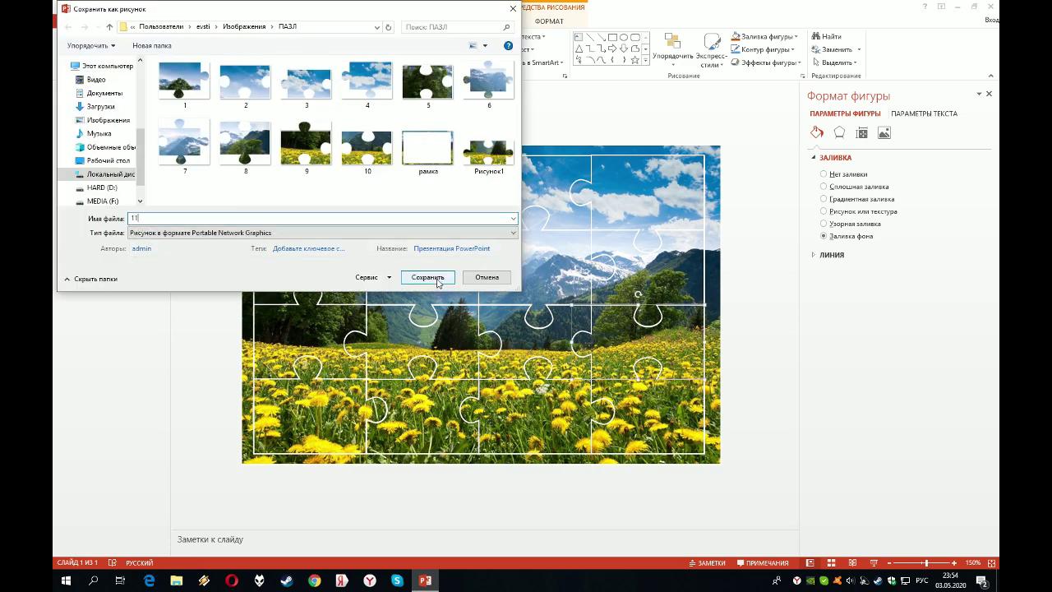
pyautogui.click(438, 280)
# - Save the lower-row pieces as pictures 12 and 13
pyautogui.rightClick(312, 411)
pyautogui.click(365, 551)
pyautogui.write('12')
pyautogui.click(428, 276)
pyautogui.rightClick(411, 411)
pyautogui.click(463, 550)
pyautogui.write('13')
pyautogui.press('Return')
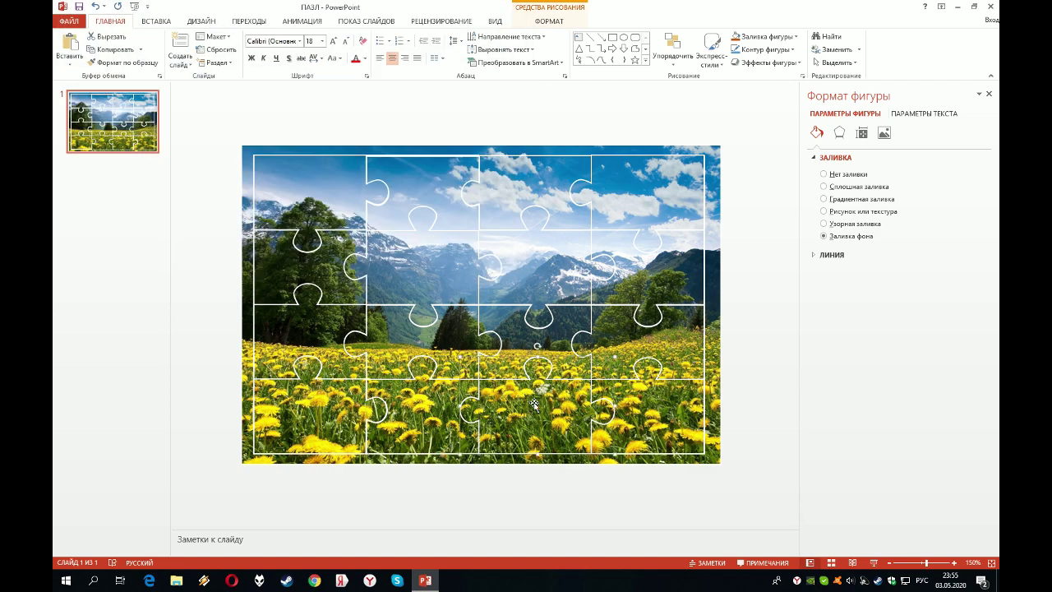
pyautogui.rightClick(649, 421)
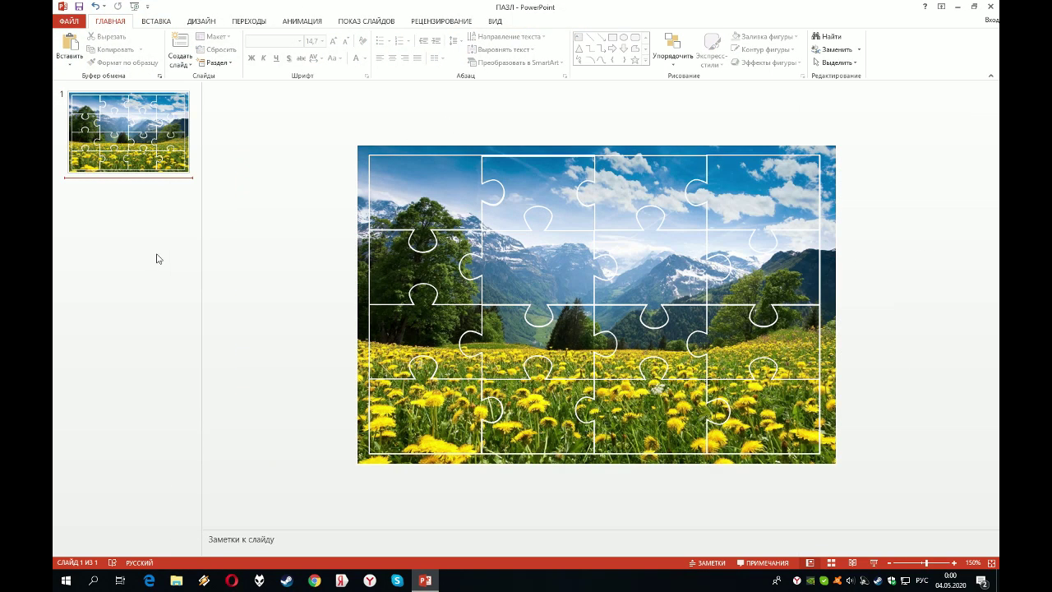
# - Add a new second slide and delete its title placeholder
pyautogui.rightClick(132, 203)
pyautogui.click(157, 236)
pyautogui.click(427, 163)
pyautogui.press('Escape')
pyautogui.press('Delete')
pyautogui.press('Delete')
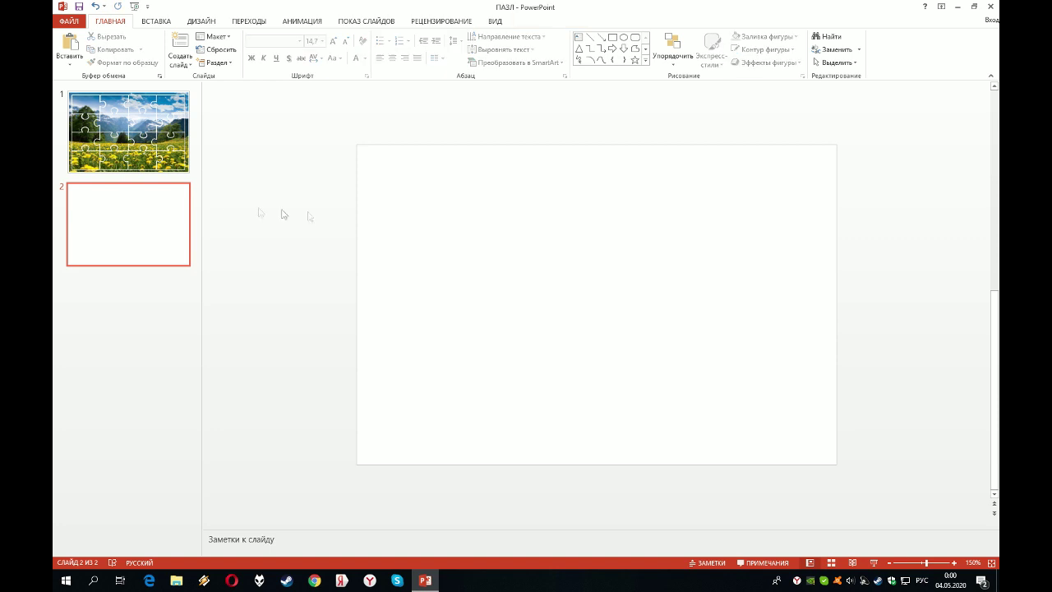
# - Insert the рамка frame picture from the ПАЗЛ folder onto the new slide
pyautogui.click(170, 23)
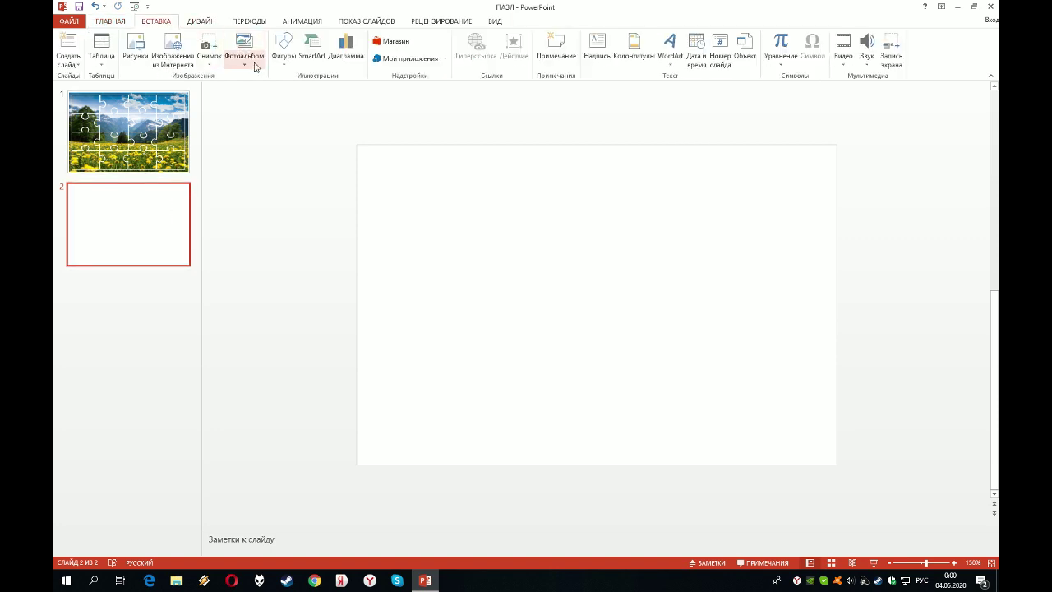
pyautogui.click(132, 59)
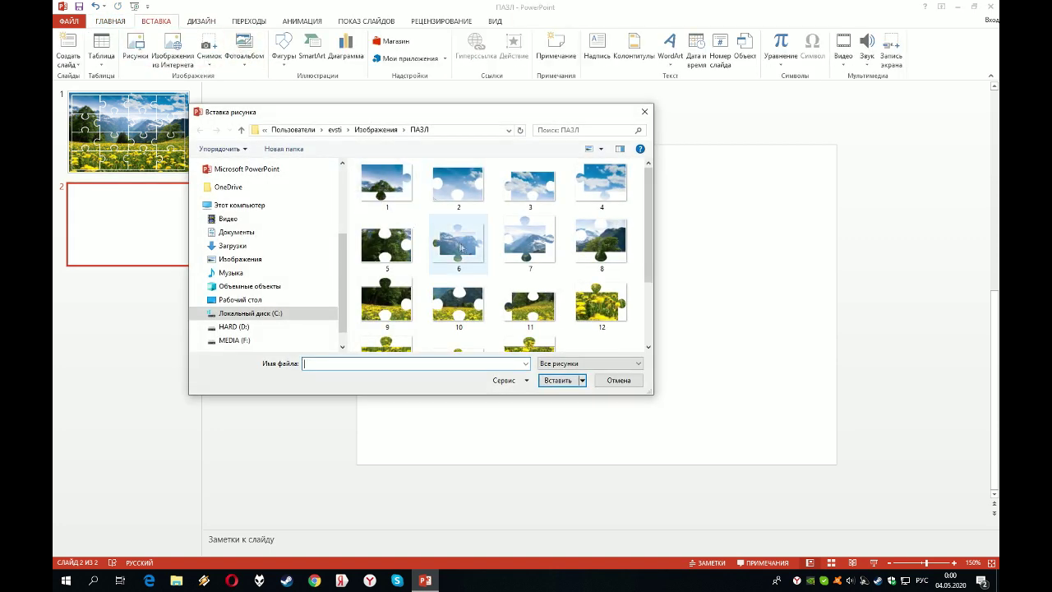
pyautogui.scroll(-3, 461, 263)
pyautogui.doubleClick(464, 316)
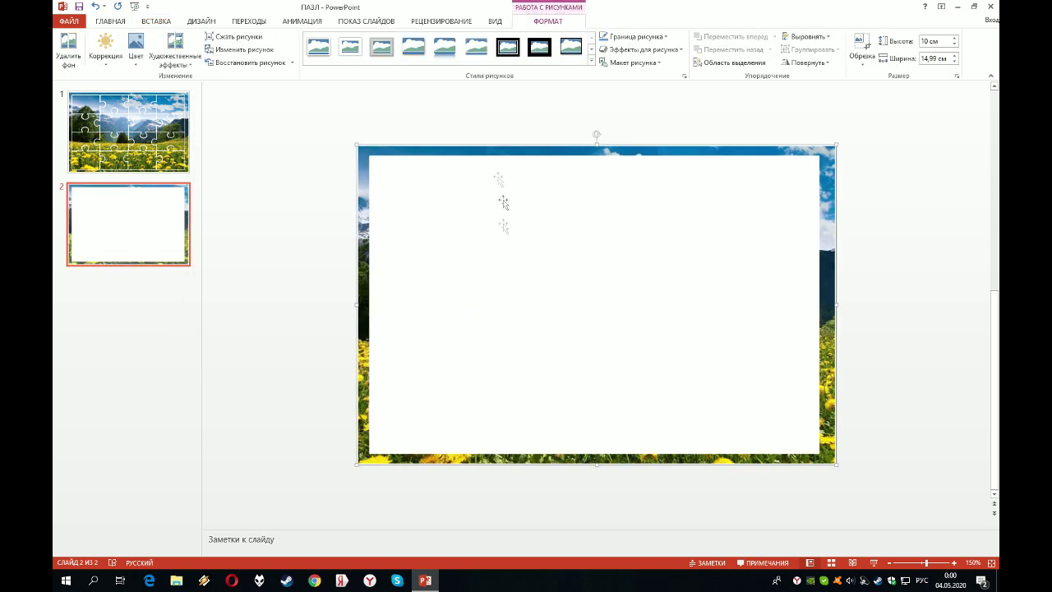
pyautogui.click(156, 21)
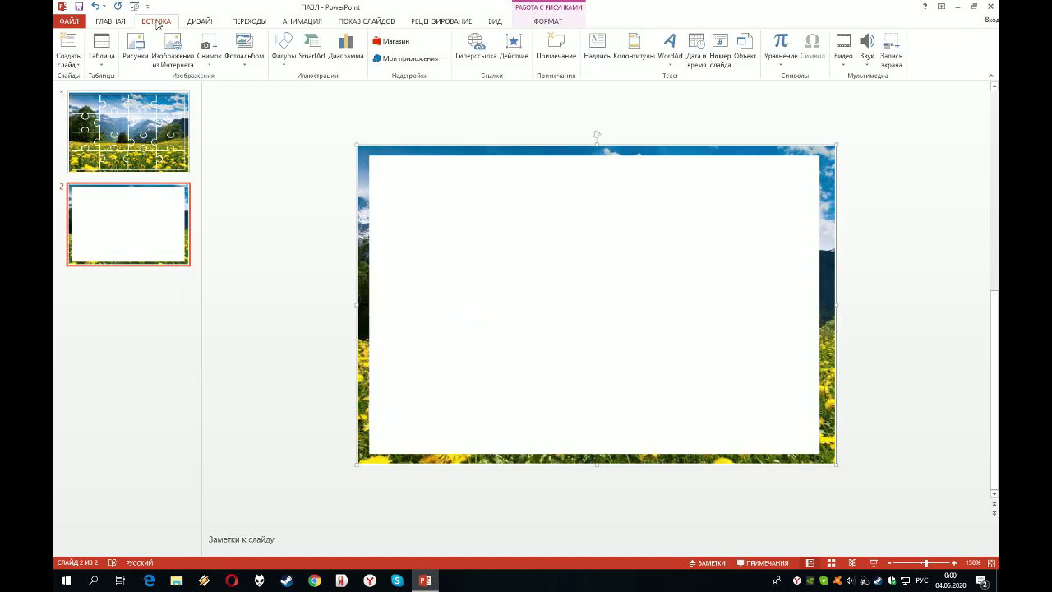
# - Insert all the numbered piece pictures from ПАЗЛ and move the stack up and left
pyautogui.click(136, 59)
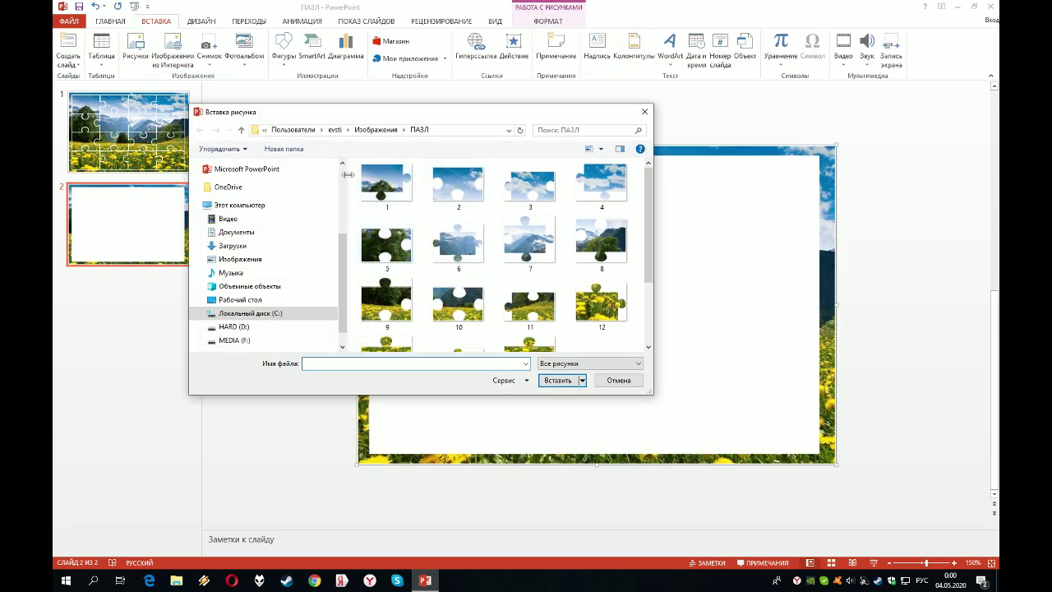
pyautogui.click(401, 202)
pyautogui.moveTo(405, 216)
pyautogui.mouseDown()
pyautogui.moveTo(663, 433)
pyautogui.moveTo(557, 381)
pyautogui.mouseUp()
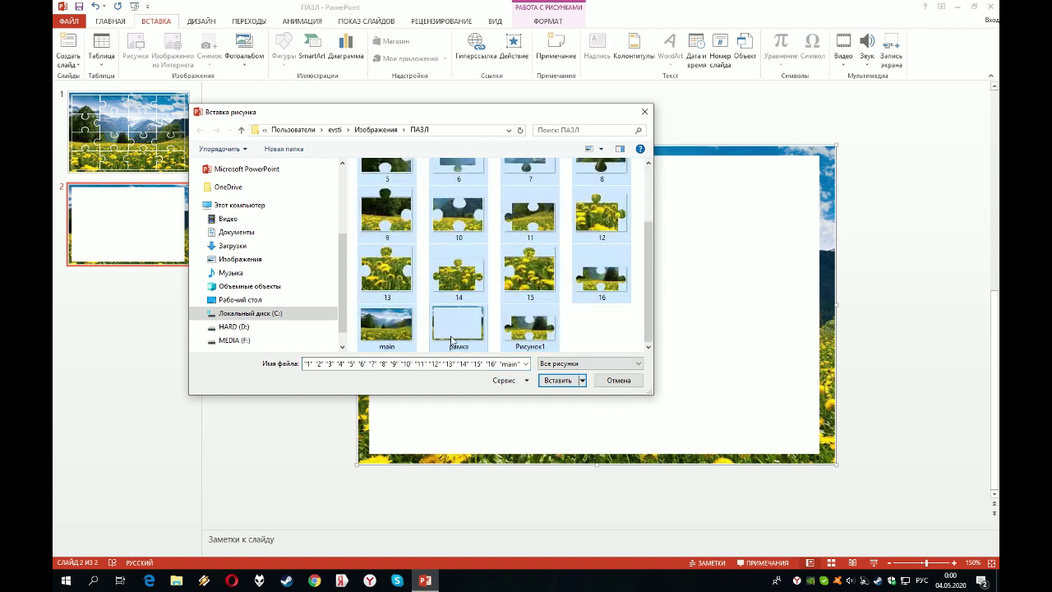
pyautogui.click(567, 380)
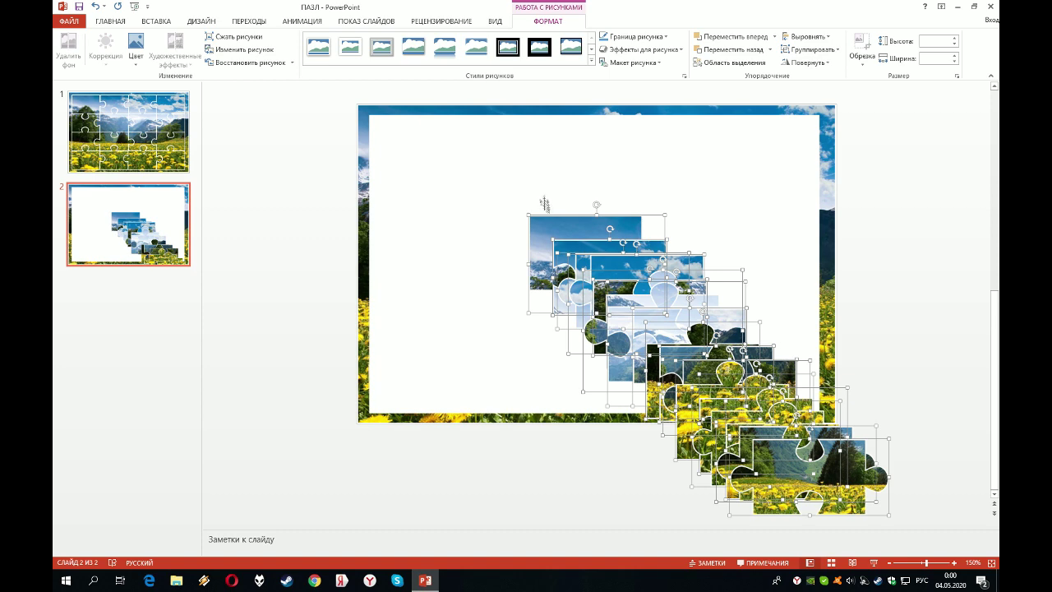
pyautogui.moveTo(554, 230); pyautogui.dragTo(501, 174)
# - Drag four pieces from the stack into the frame's top-row slots
pyautogui.click(470, 307)
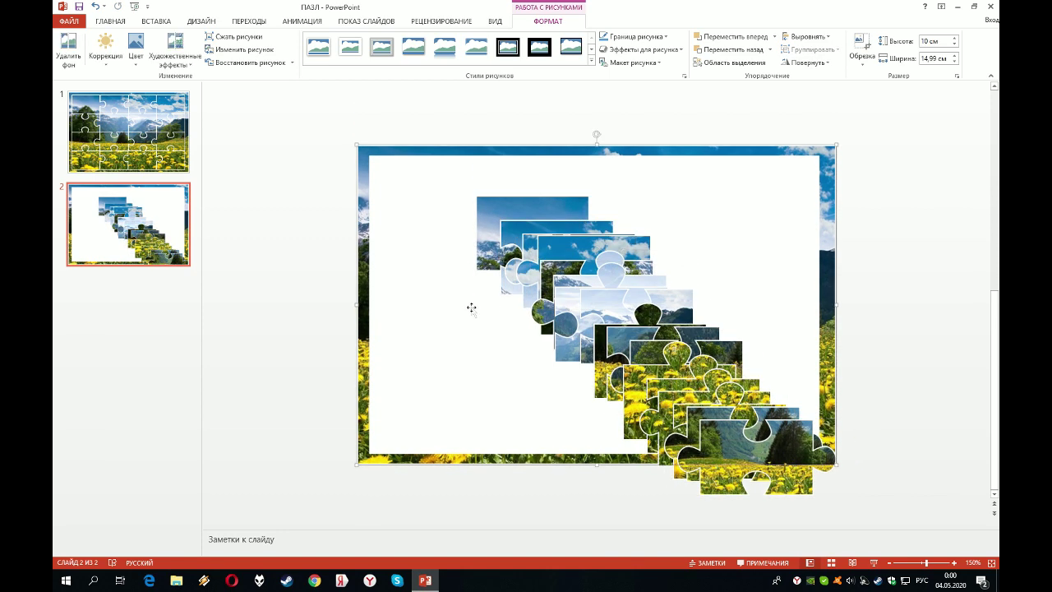
pyautogui.moveTo(485, 222); pyautogui.dragTo(379, 177)
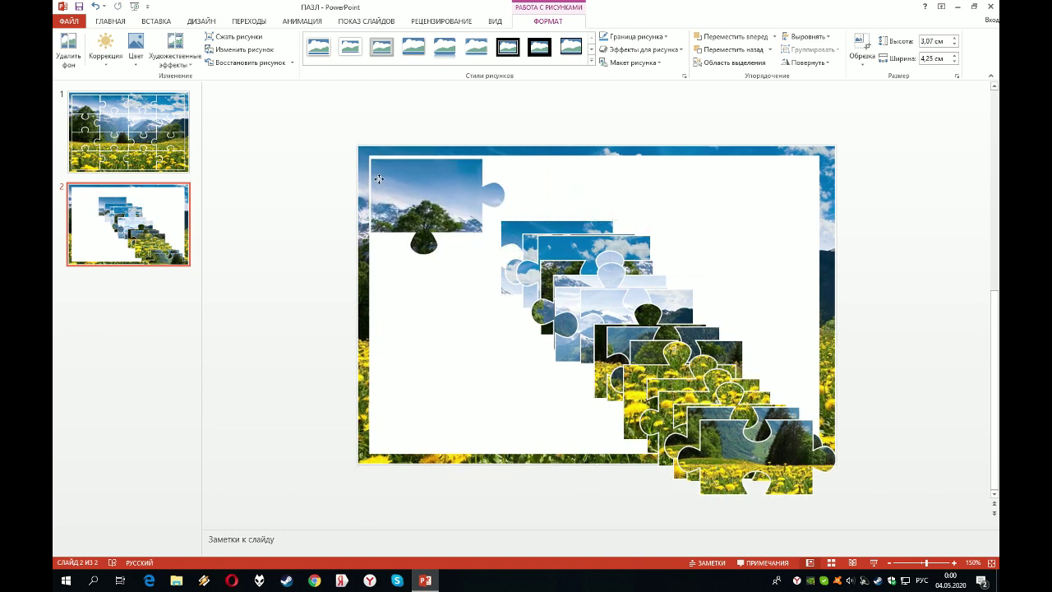
pyautogui.moveTo(522, 233); pyautogui.dragTo(502, 167)
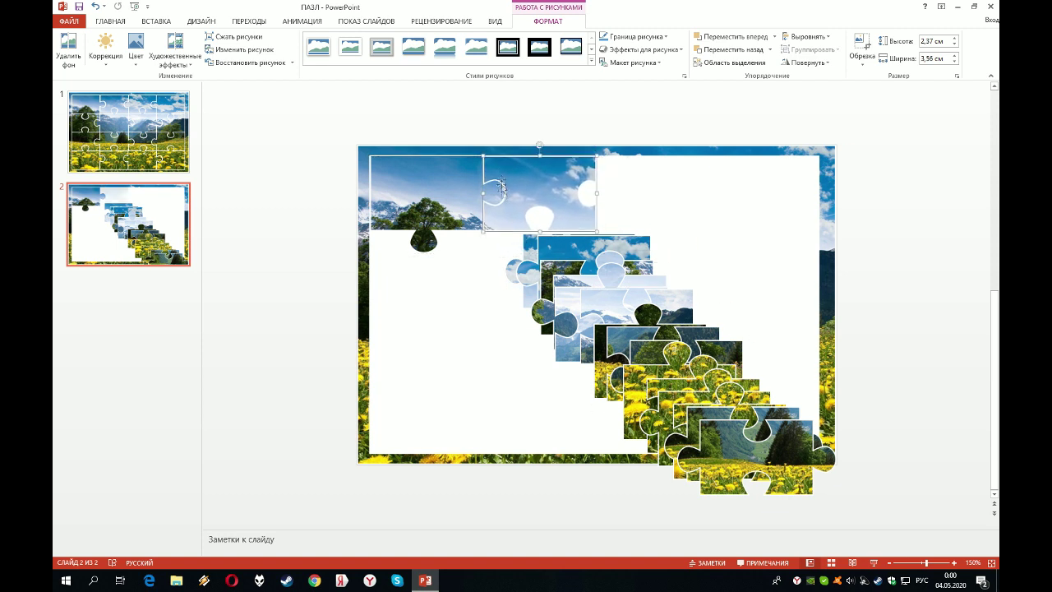
pyautogui.moveTo(527, 245); pyautogui.dragTo(593, 166)
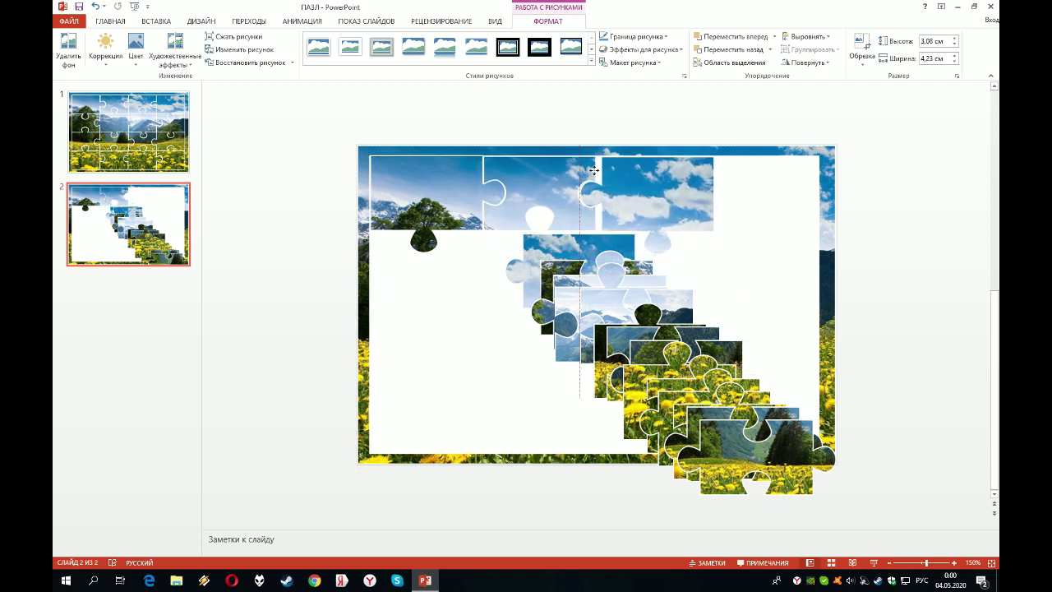
pyautogui.moveTo(593, 166); pyautogui.dragTo(590, 172)
pyautogui.moveTo(567, 246)
pyautogui.mouseDown()
pyautogui.moveTo(643, 187)
pyautogui.moveTo(755, 186)
pyautogui.mouseUp()
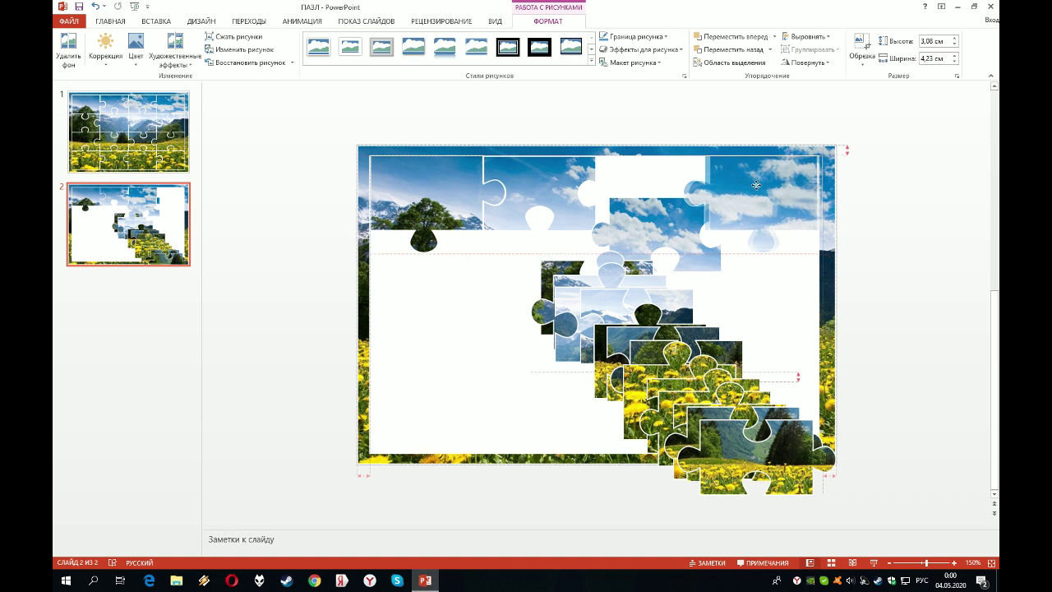
pyautogui.moveTo(755, 186); pyautogui.dragTo(735, 194)
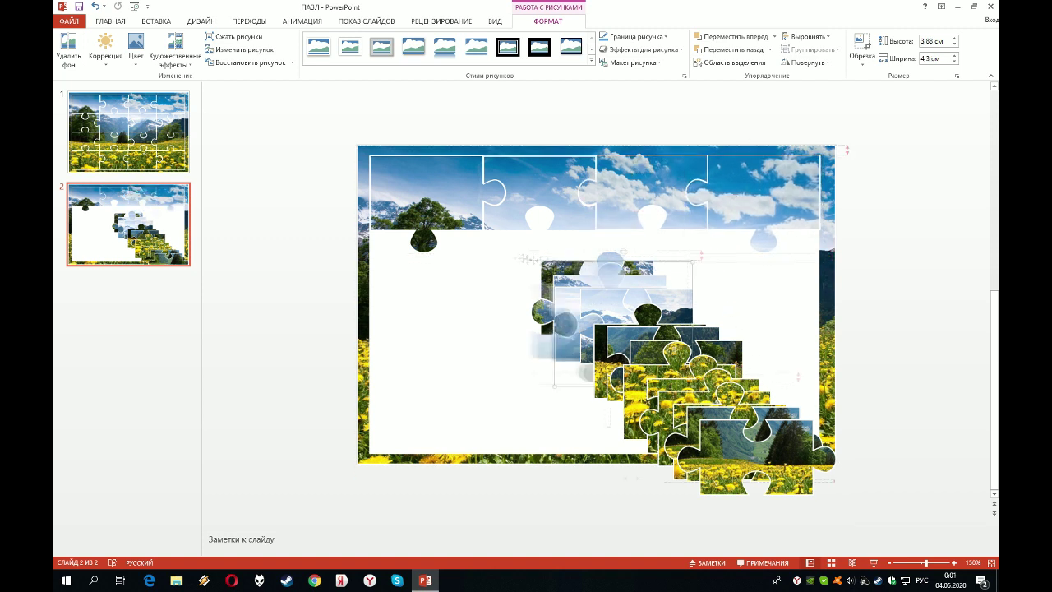
# - Fit mountain and meadow pieces into the left and middle slots of rows two and three
pyautogui.moveTo(567, 279); pyautogui.dragTo(388, 246)
pyautogui.moveTo(608, 325); pyautogui.dragTo(452, 361)
pyautogui.moveTo(695, 297); pyautogui.dragTo(586, 295)
pyautogui.moveTo(538, 345); pyautogui.dragTo(541, 271)
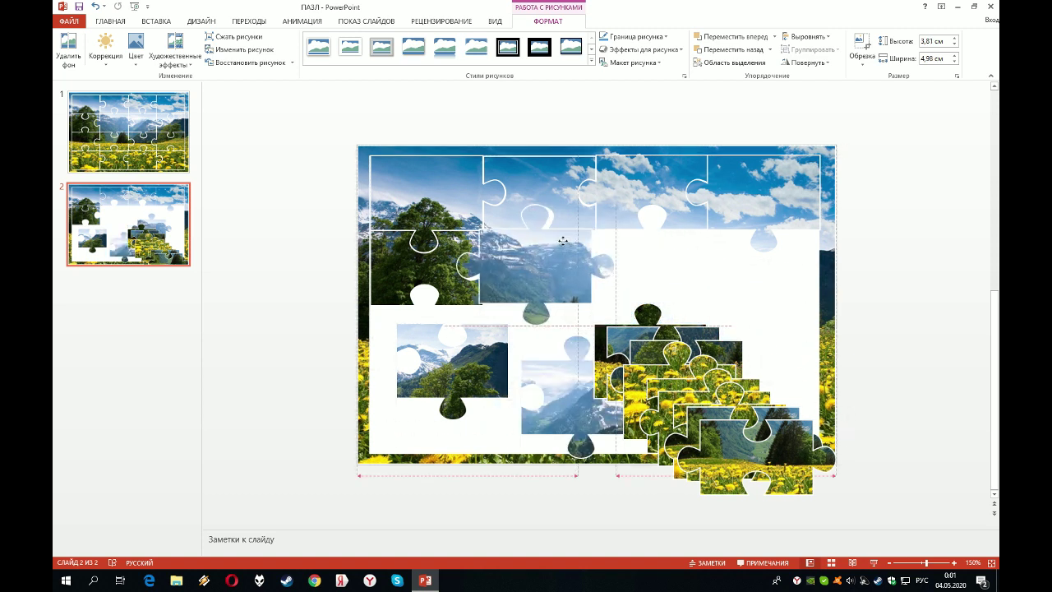
pyautogui.moveTo(688, 312); pyautogui.dragTo(571, 395)
pyautogui.moveTo(448, 362); pyautogui.dragTo(426, 341)
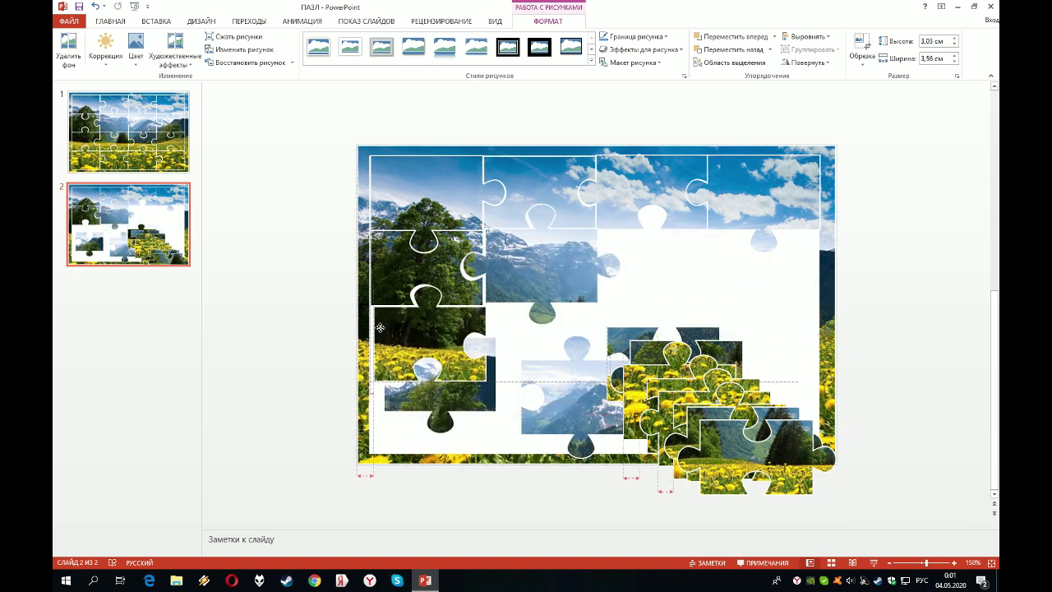
pyautogui.moveTo(657, 354); pyautogui.dragTo(710, 277)
pyautogui.moveTo(551, 364)
pyautogui.mouseDown()
pyautogui.moveTo(477, 304)
pyautogui.moveTo(426, 392)
pyautogui.mouseUp()
# - Place the remaining pieces into the right-hand and bottom slots of the frame
pyautogui.moveTo(555, 402); pyautogui.dragTo(629, 254)
pyautogui.moveTo(724, 275); pyautogui.dragTo(777, 262)
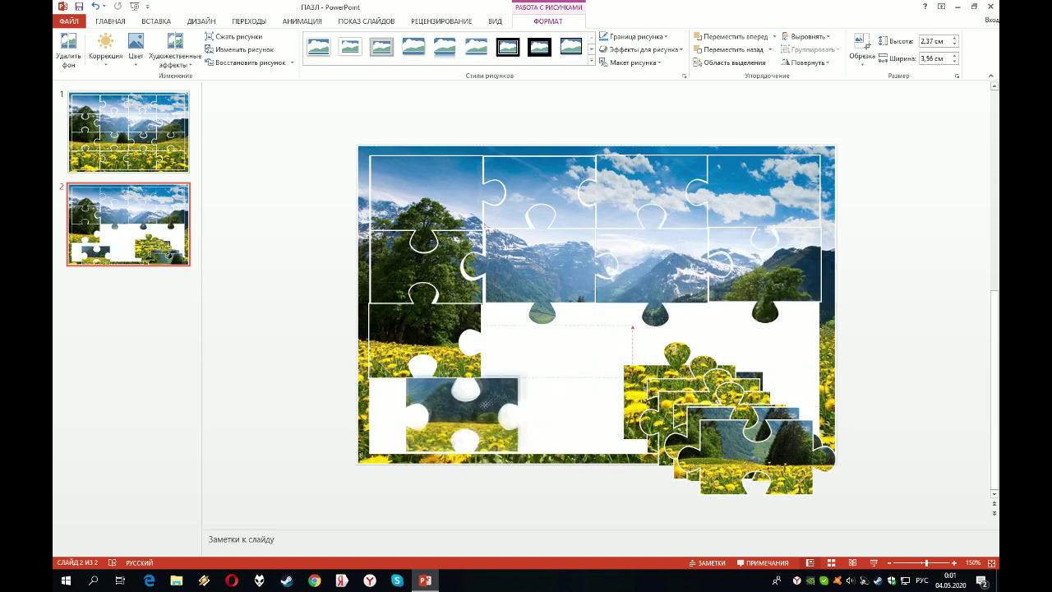
pyautogui.moveTo(466, 427); pyautogui.dragTo(651, 336)
pyautogui.moveTo(756, 456); pyautogui.dragTo(494, 479)
pyautogui.moveTo(533, 432); pyautogui.dragTo(426, 407)
pyautogui.moveTo(690, 411)
pyautogui.mouseDown()
pyautogui.moveTo(601, 386)
pyautogui.moveTo(501, 425)
pyautogui.moveTo(570, 313)
pyautogui.moveTo(764, 324)
pyautogui.mouseUp()
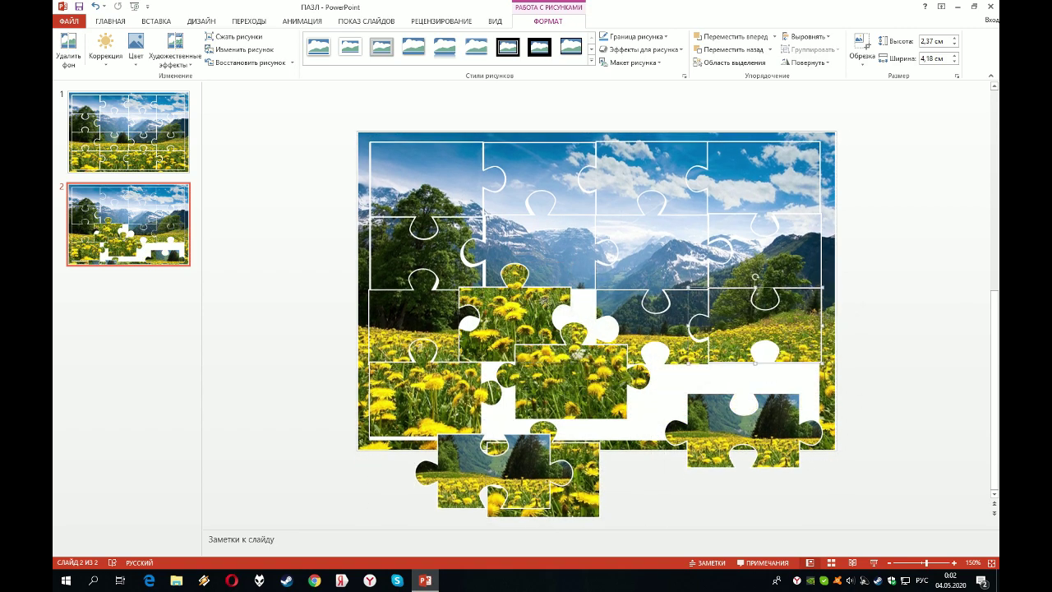
pyautogui.moveTo(514, 320); pyautogui.dragTo(645, 391)
pyautogui.moveTo(528, 455)
pyautogui.mouseDown()
pyautogui.moveTo(508, 419)
pyautogui.moveTo(539, 325)
pyautogui.mouseUp()
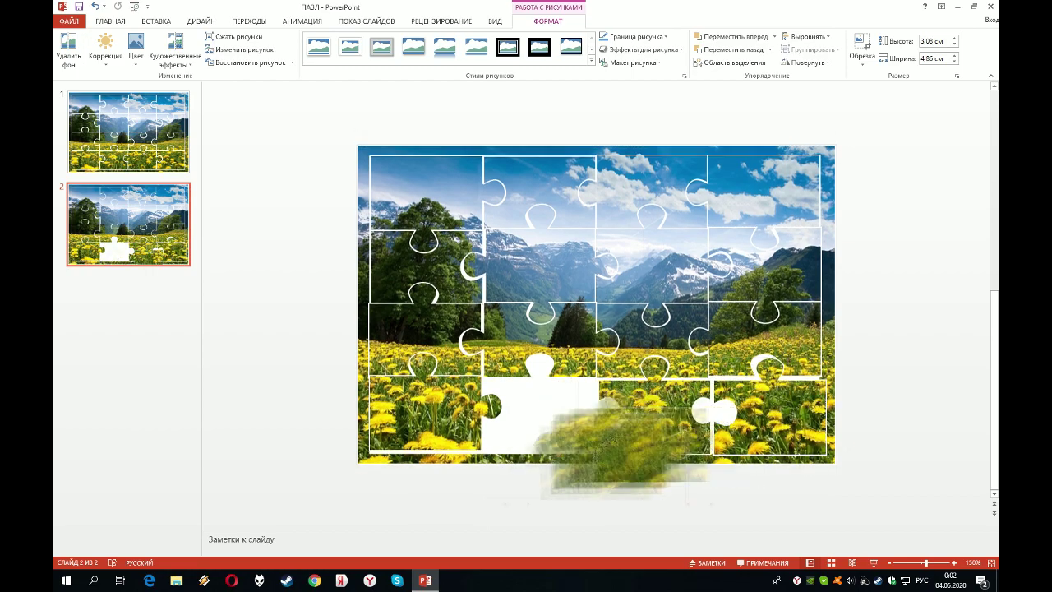